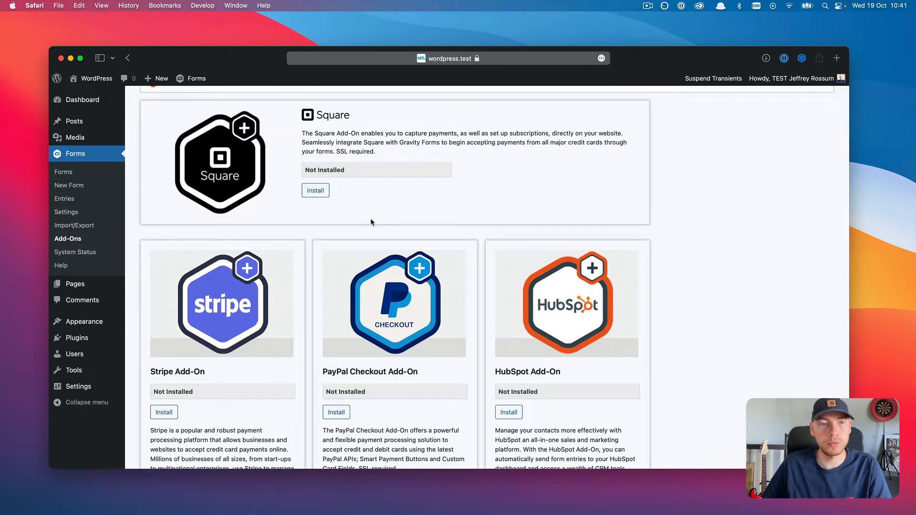
Step: Open Example form's Send to API settings and create a new feed, 'Send to API Feed 1'
click(97, 176)
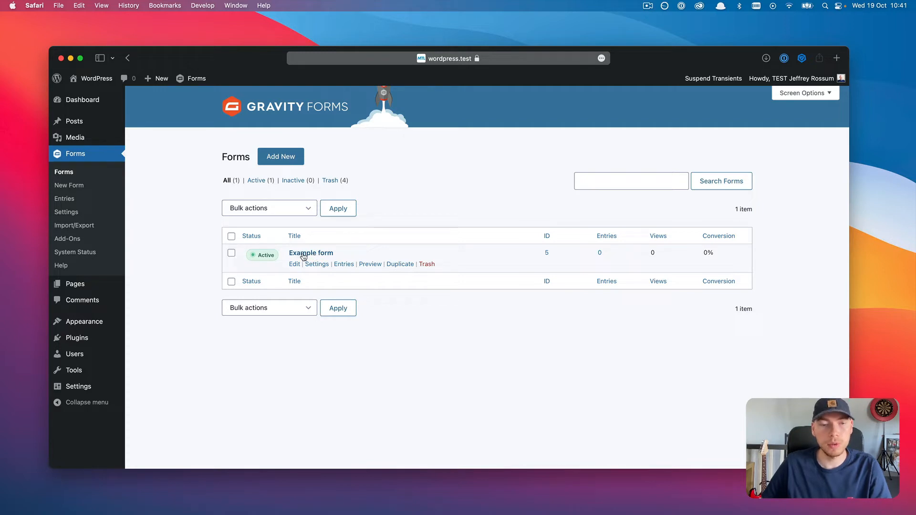
mouse_move(318, 265)
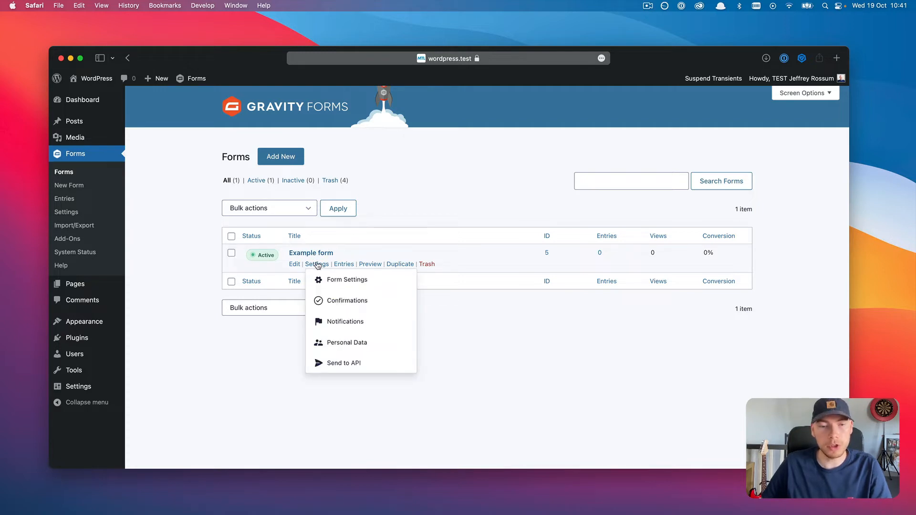
click(358, 365)
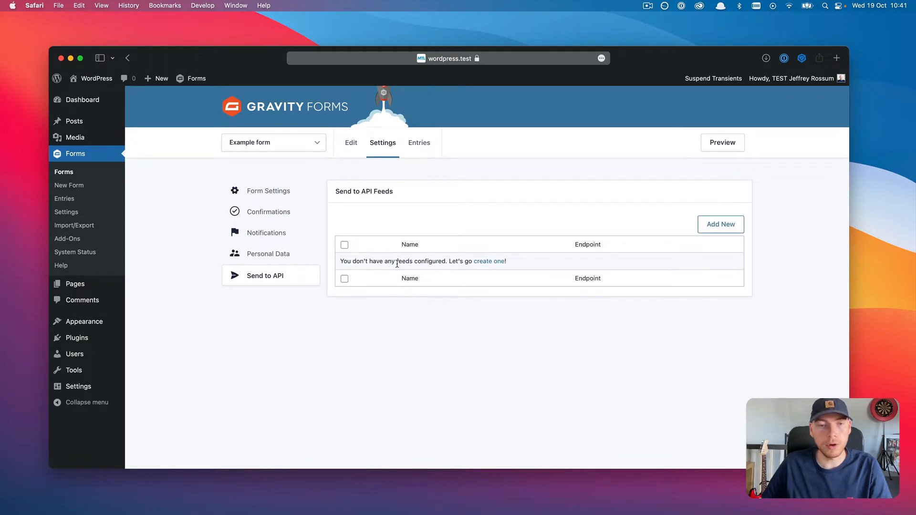
click(487, 262)
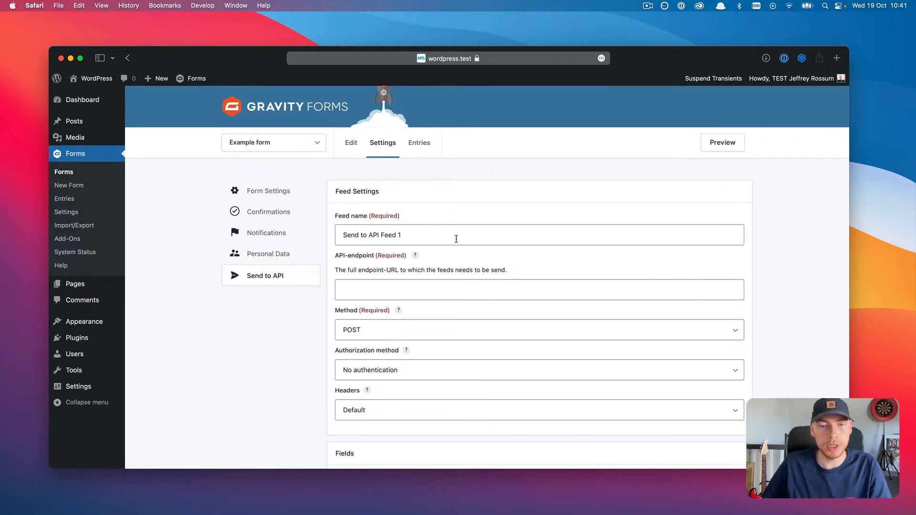
scroll(456, 239, down, 3)
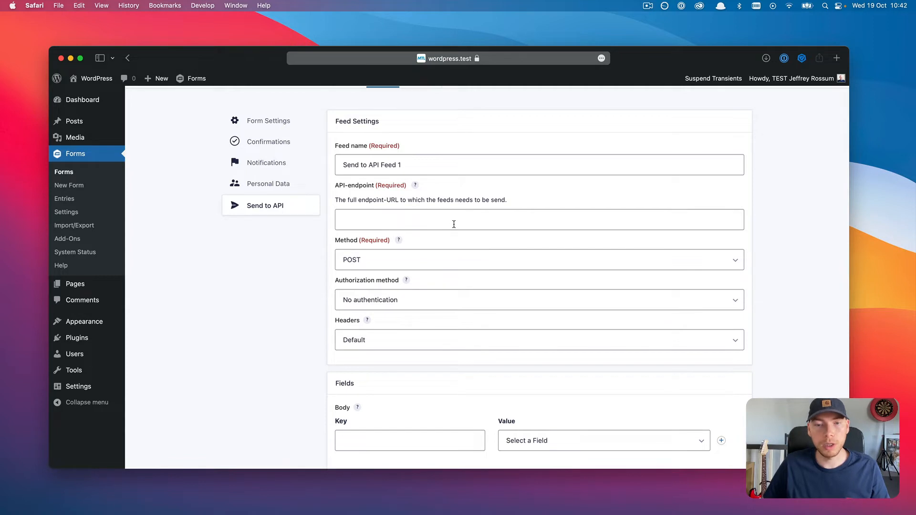
click(441, 223)
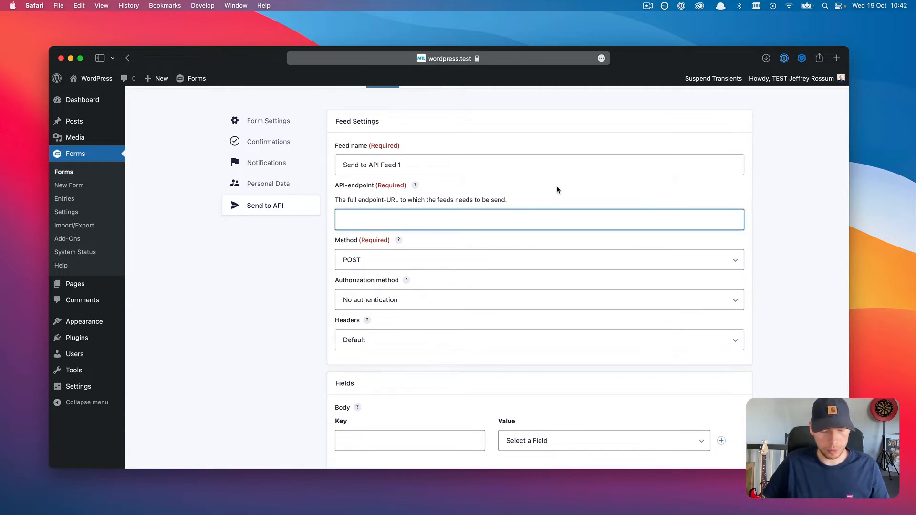
text(http://ea)
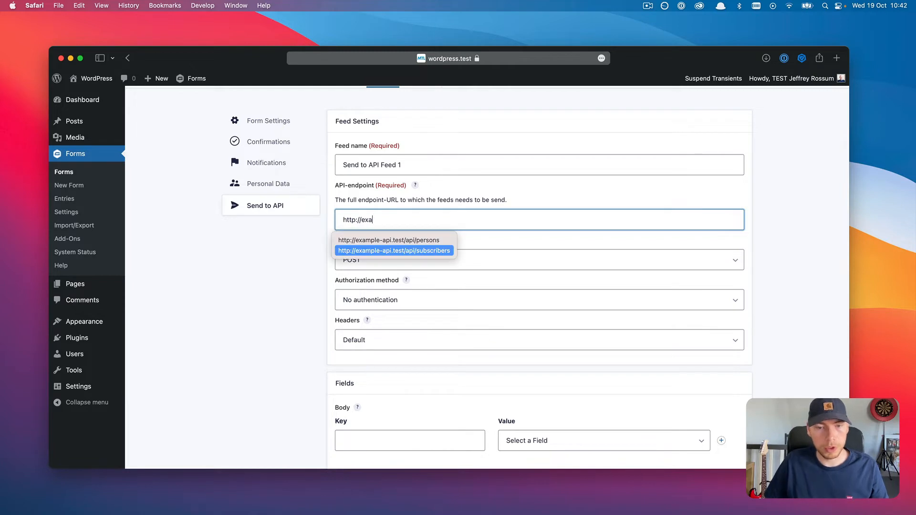
click(408, 240)
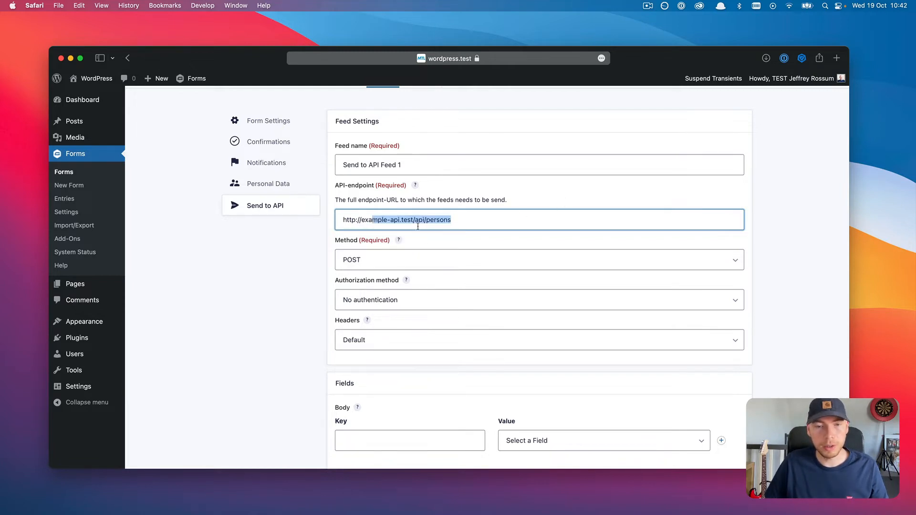
scroll(425, 236, down, 1)
scroll(425, 240, down, 1)
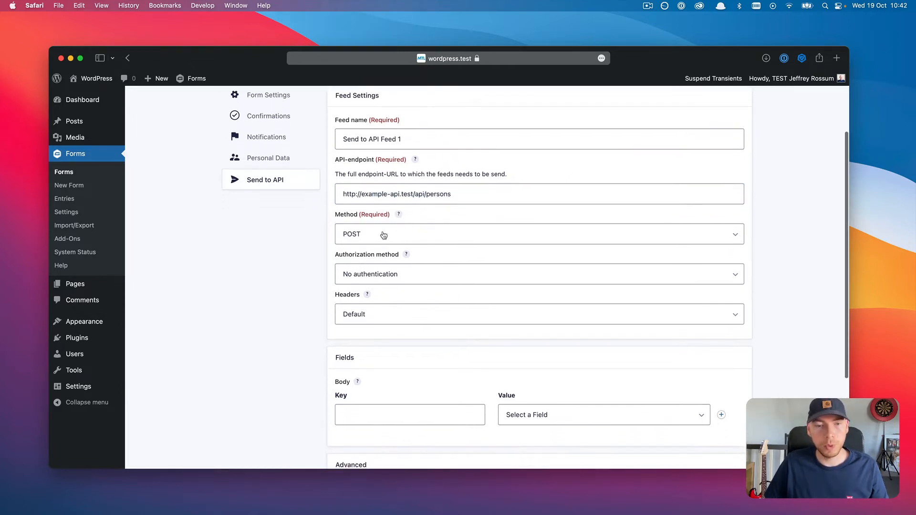
click(367, 233)
click(365, 233)
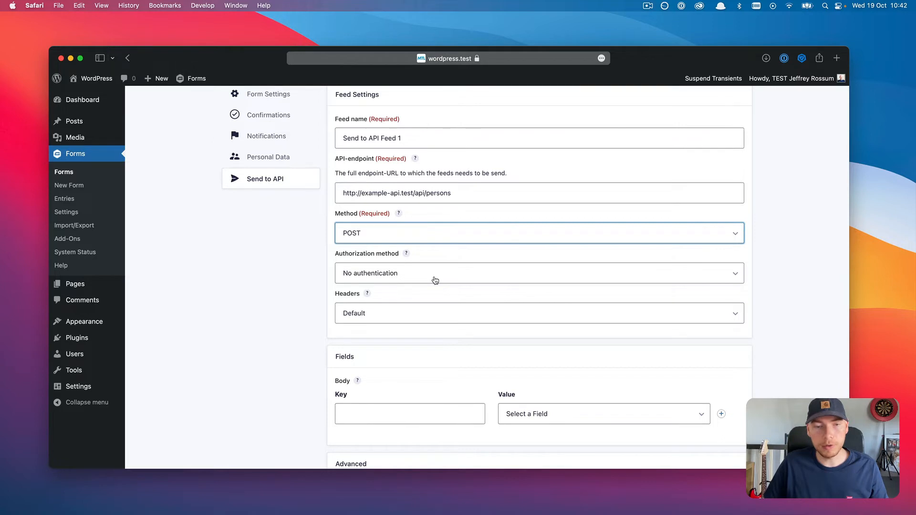
scroll(435, 280, down, 3)
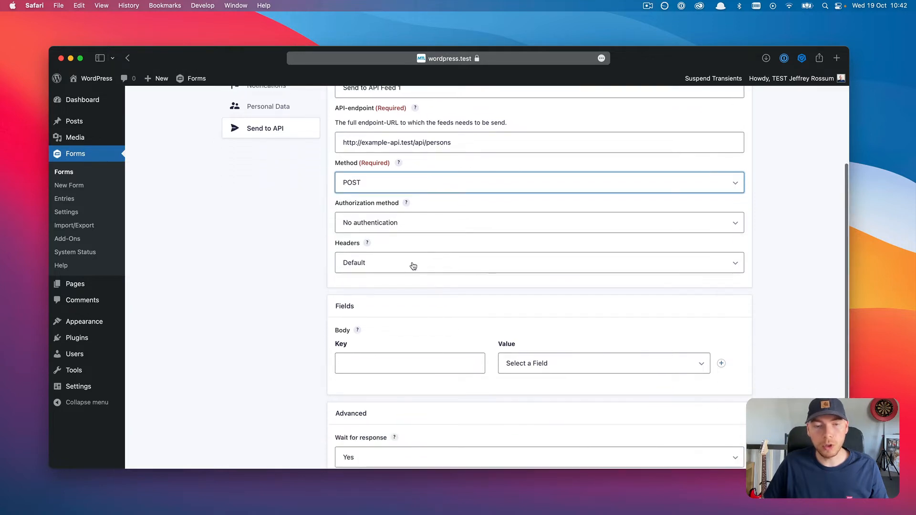
click(413, 265)
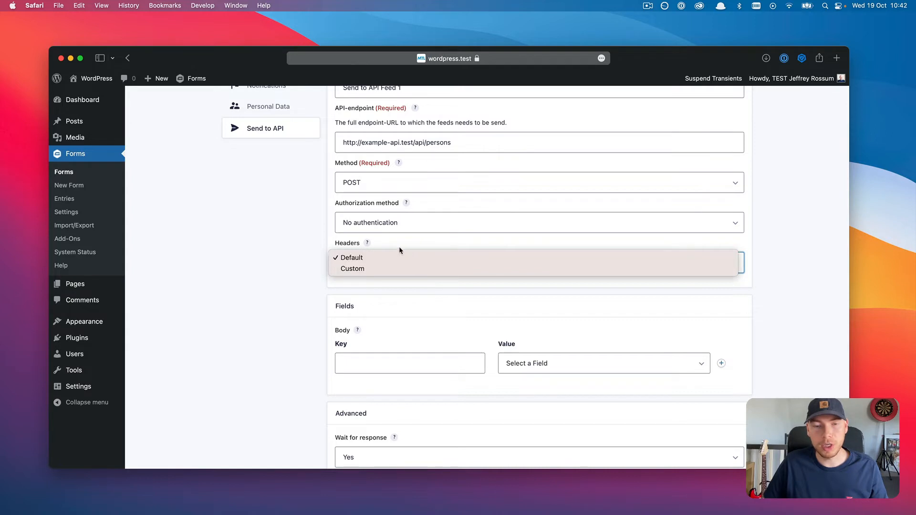
click(389, 255)
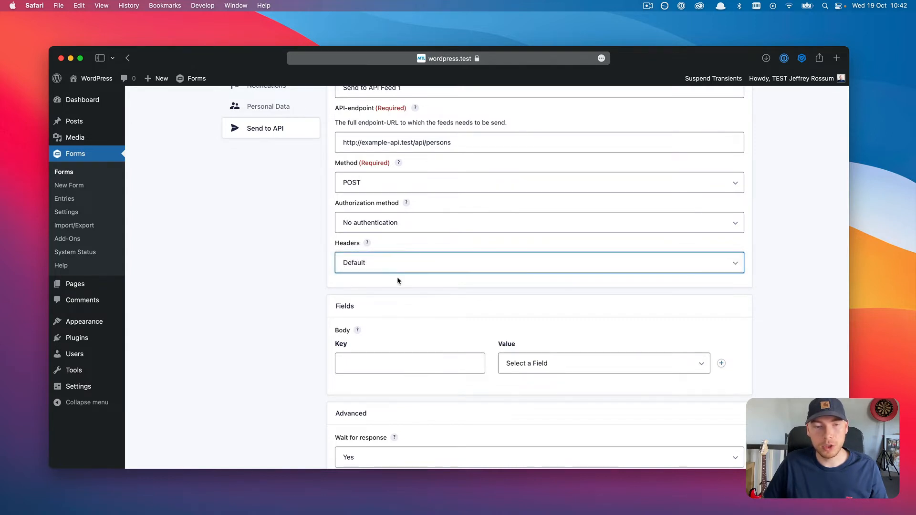
scroll(398, 281, down, 3)
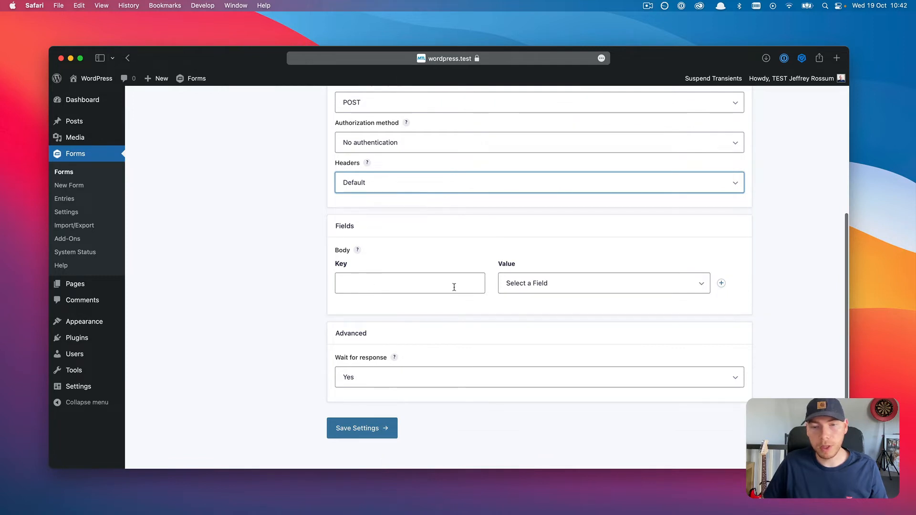
Step: Add a body key first_name mapped to the Name (First) field
click(409, 288)
text(f)
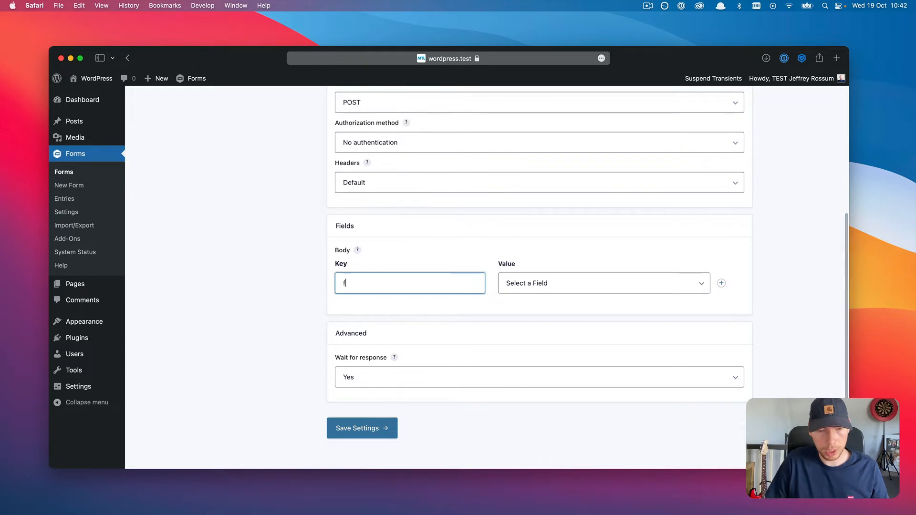
text(ull_name)
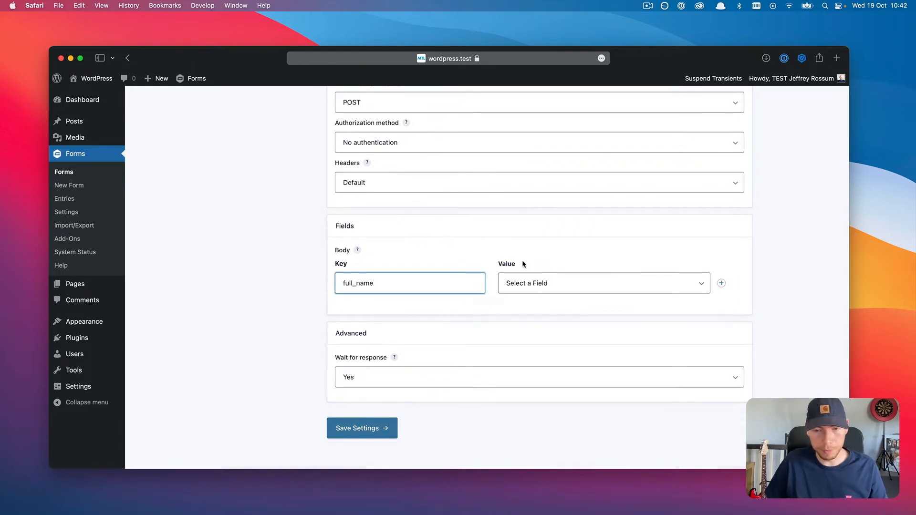
click(546, 282)
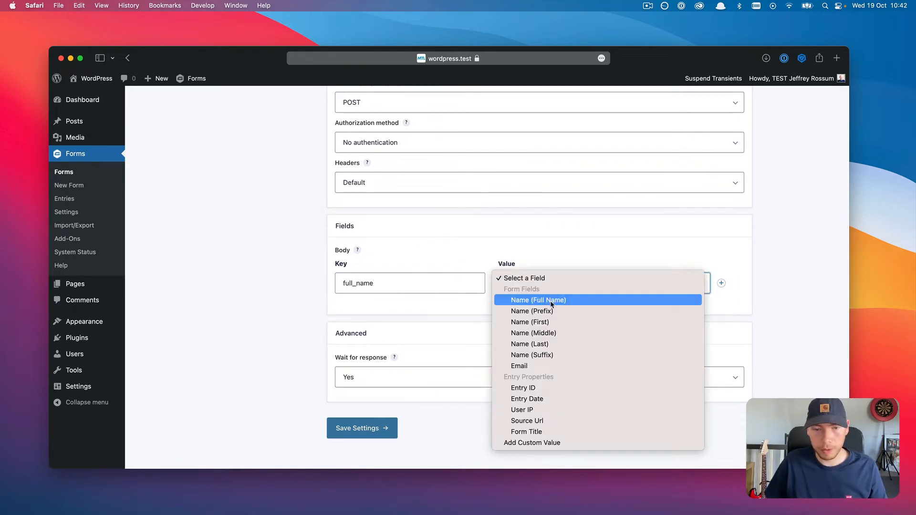
double_click(406, 285)
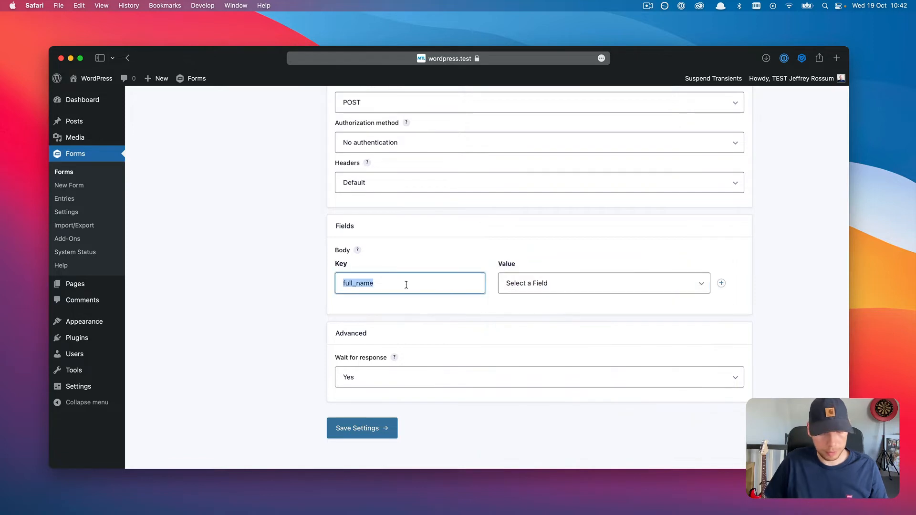
text(first_na)
key(BackSpace)
text(name)
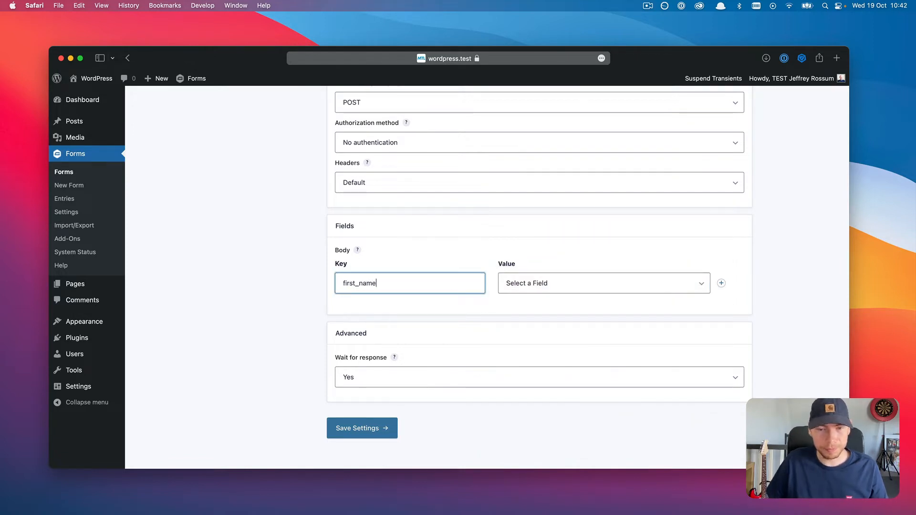
click(538, 285)
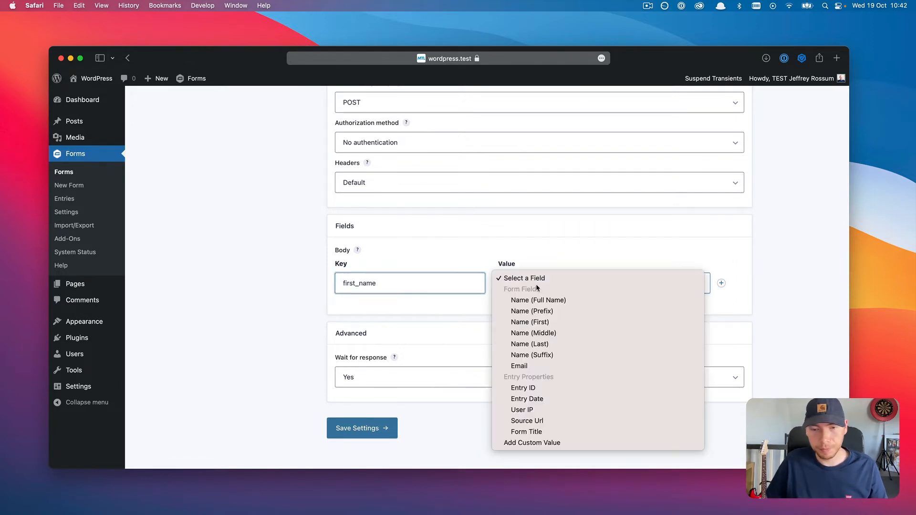
click(550, 322)
Step: Add body keys last_name → Name (Last) and email → Email, then save the feed
click(722, 283)
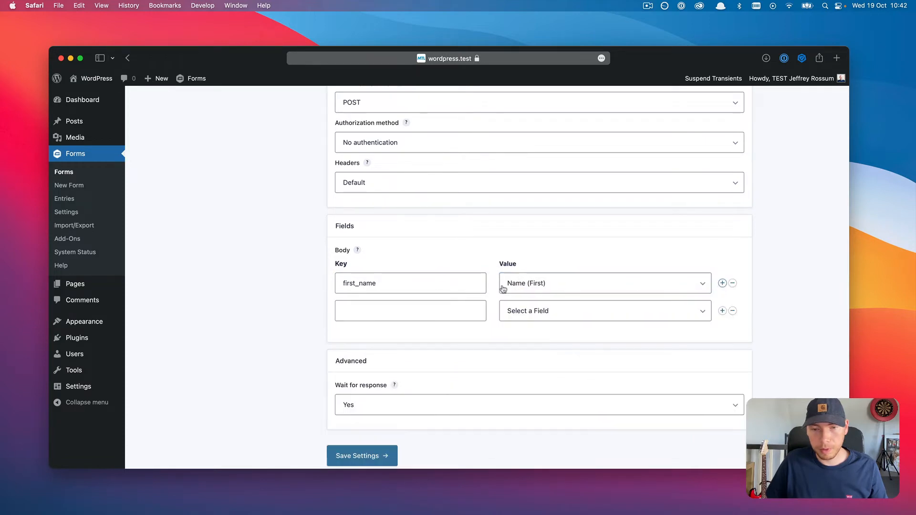
click(405, 311)
text(last_)
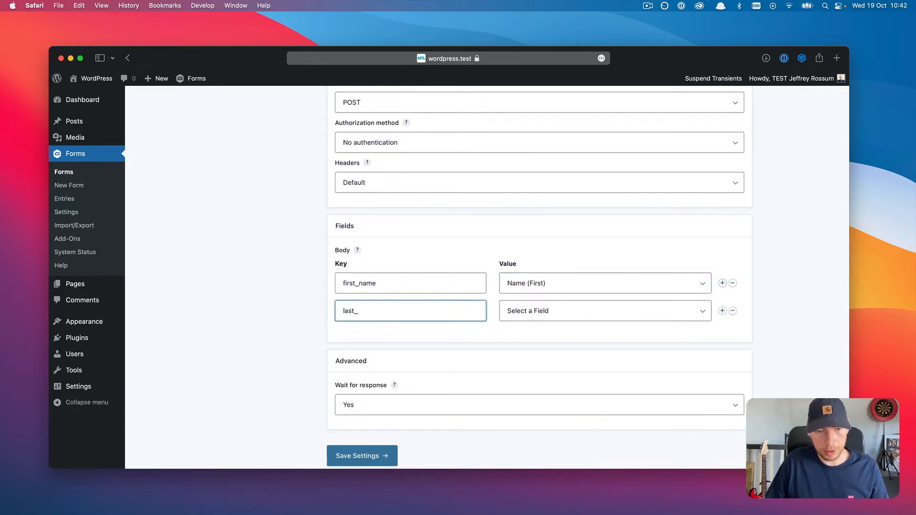
text(name)
click(571, 307)
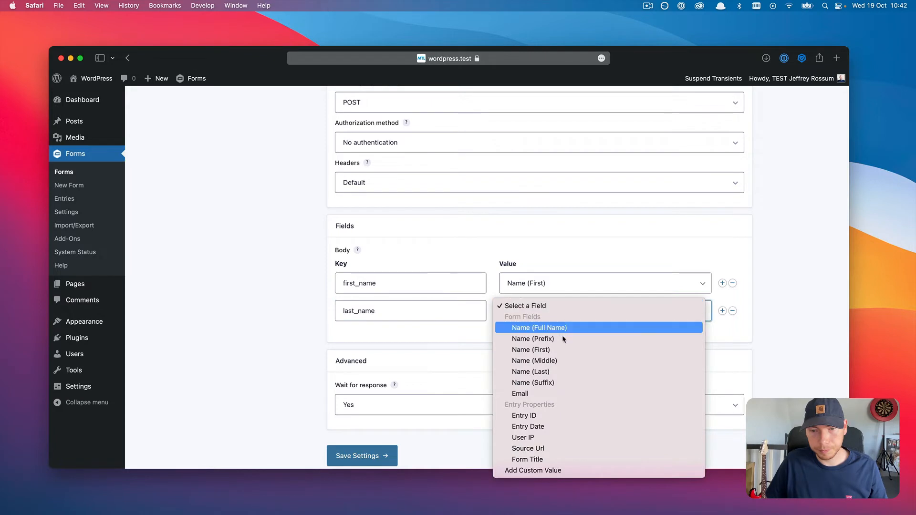
click(543, 371)
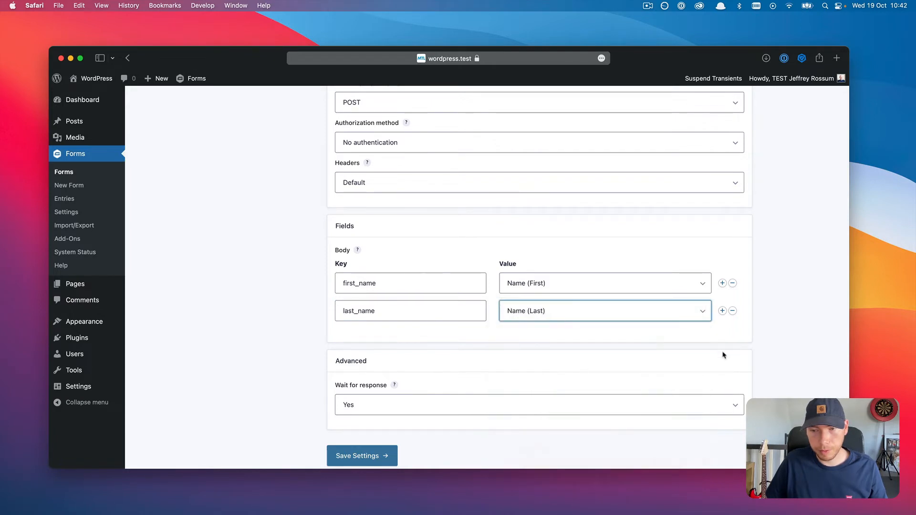
click(723, 310)
click(425, 340)
text(email)
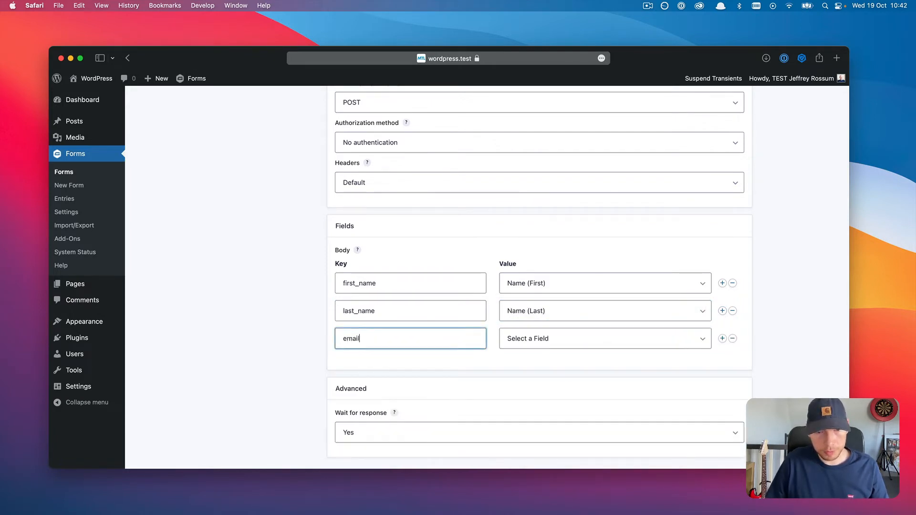
click(541, 343)
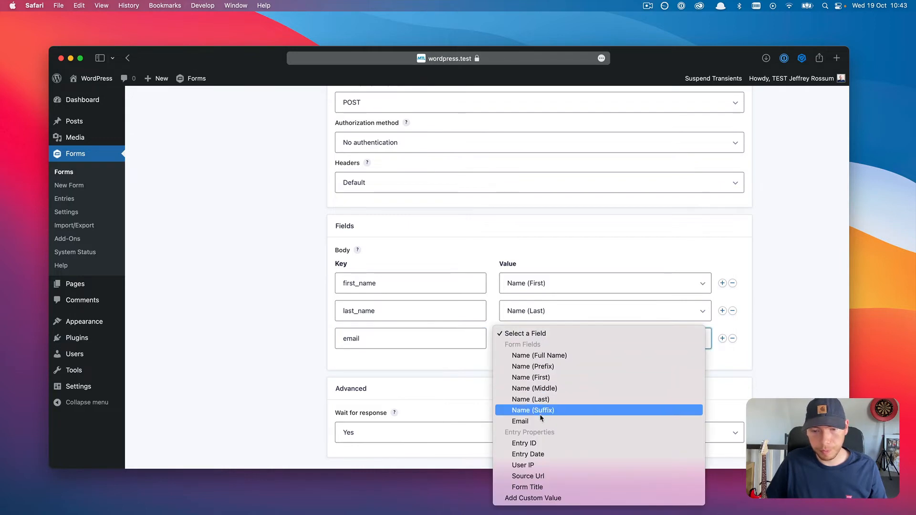
click(522, 422)
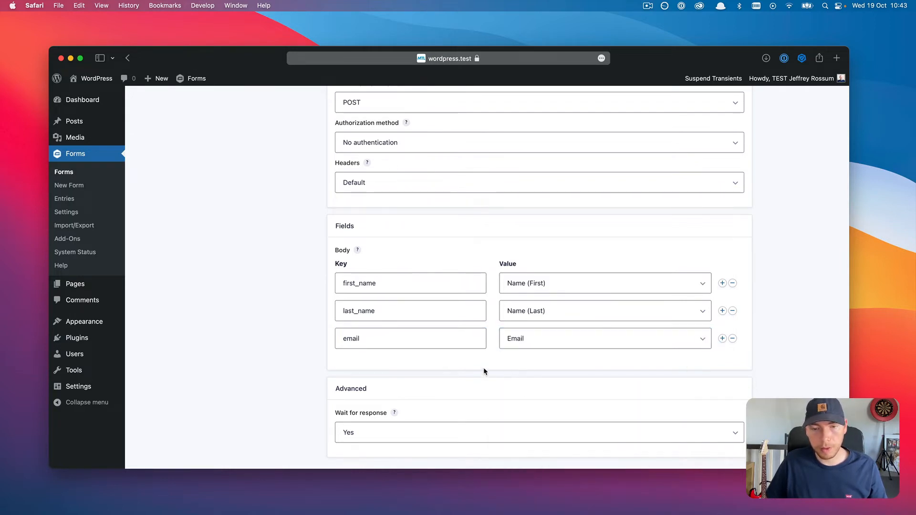
scroll(482, 368, down, 3)
click(360, 418)
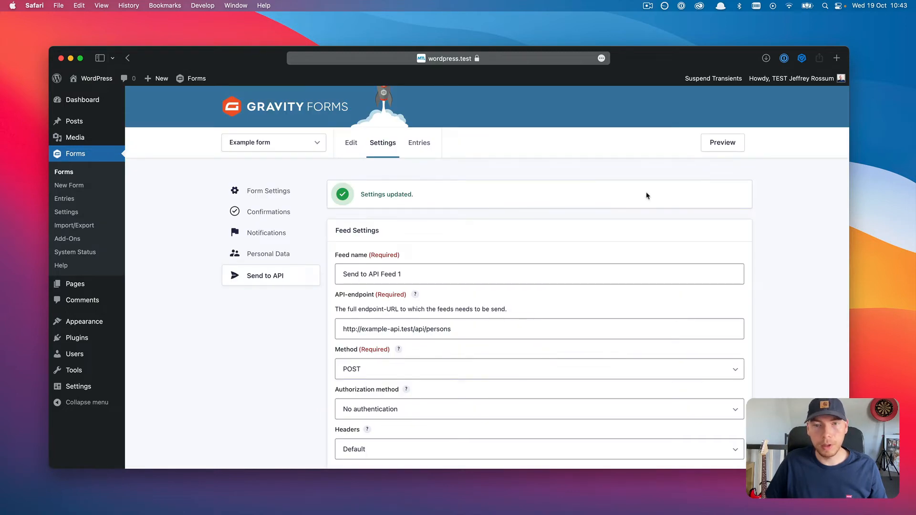
Step: Open the form preview and bring up Ray beside the narrowed browser window
click(725, 146)
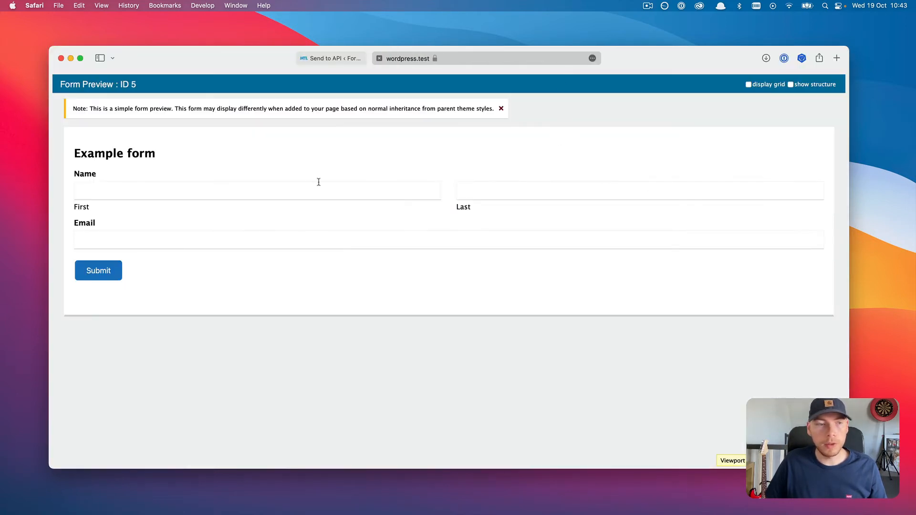
click(307, 188)
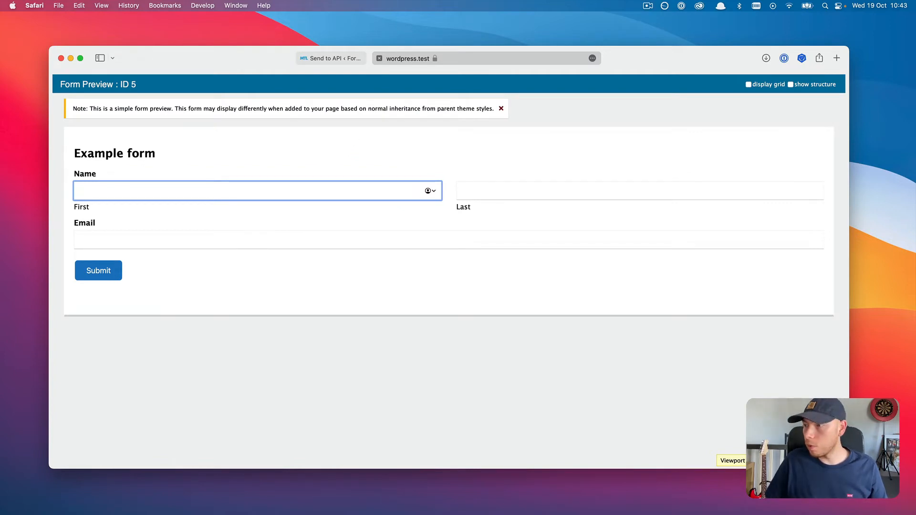
key(super+shift+l)
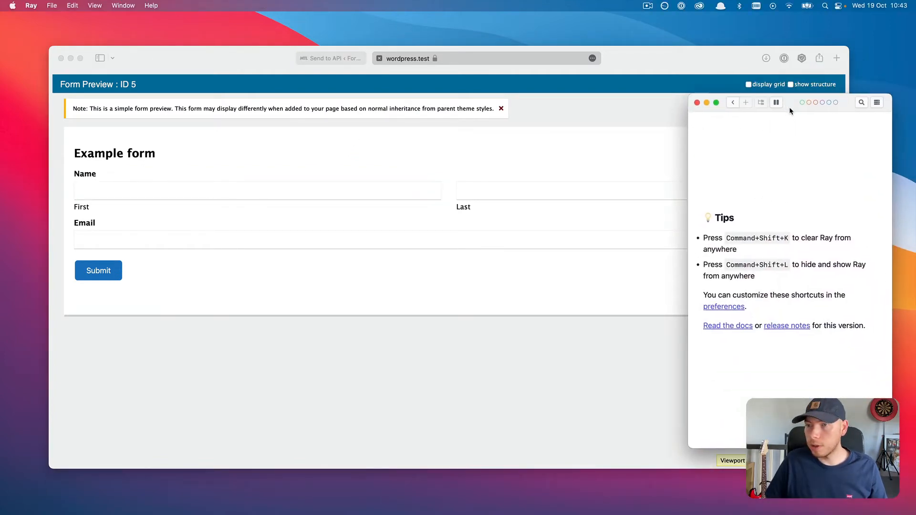
drag(777, 80, 780, 85)
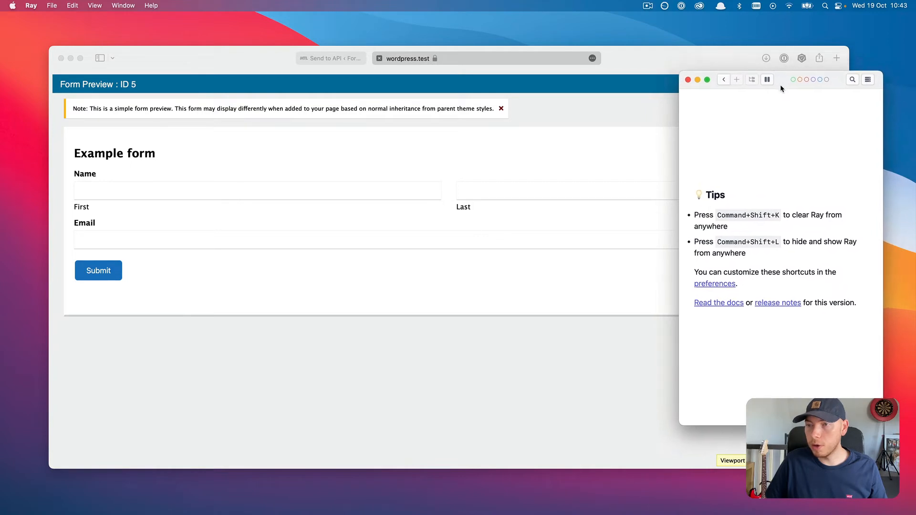
click(725, 58)
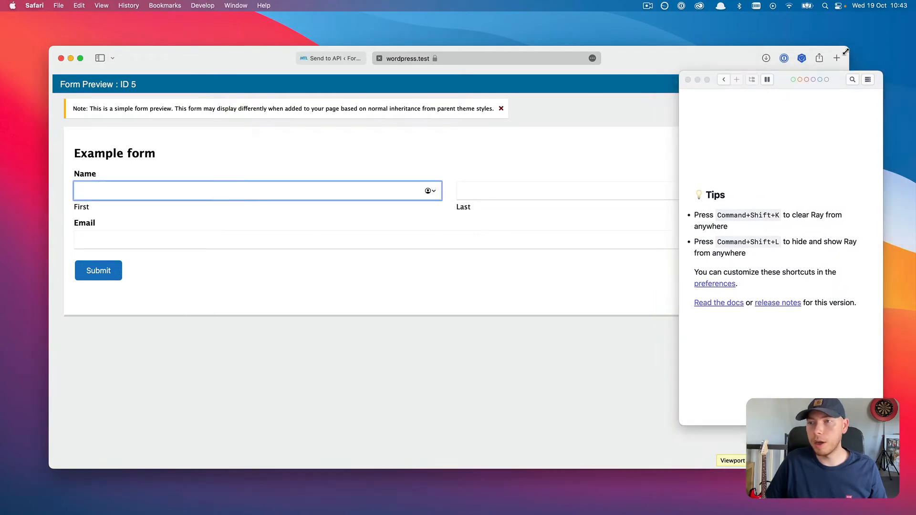
drag(847, 48, 668, 40)
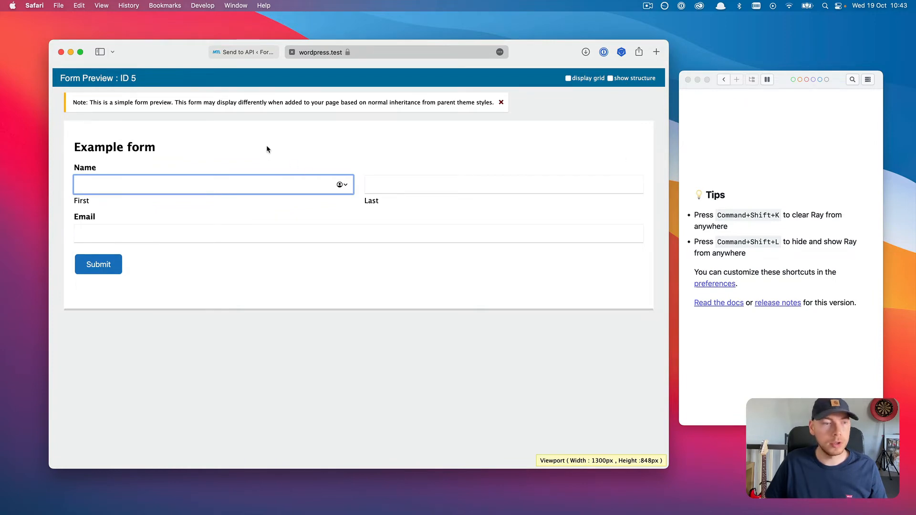
text(John)
key(Tab)
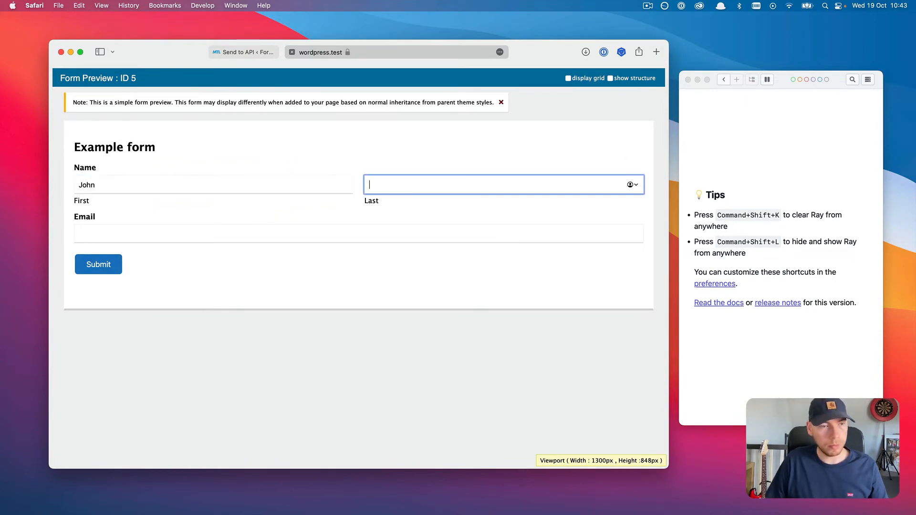
text(Doe)
key(Tab)
text(example)
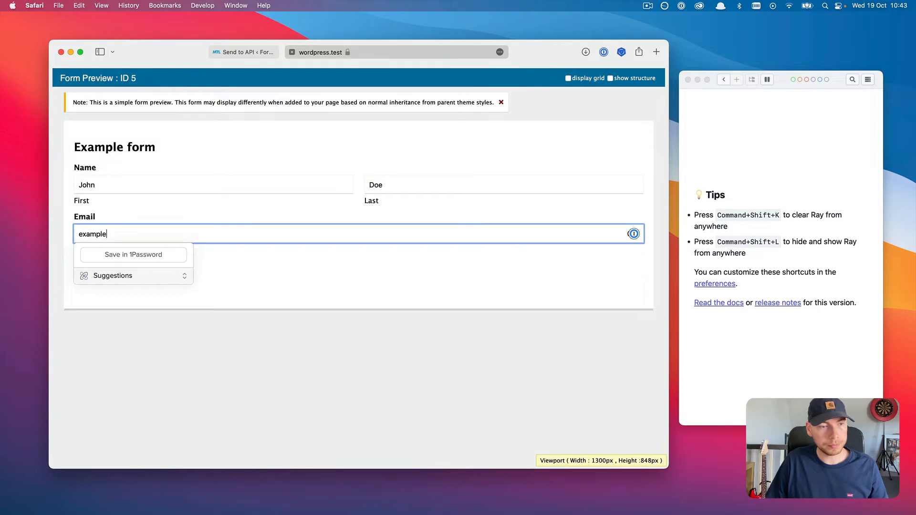
text(@exmaple.c)
key(alt+shift+Left)
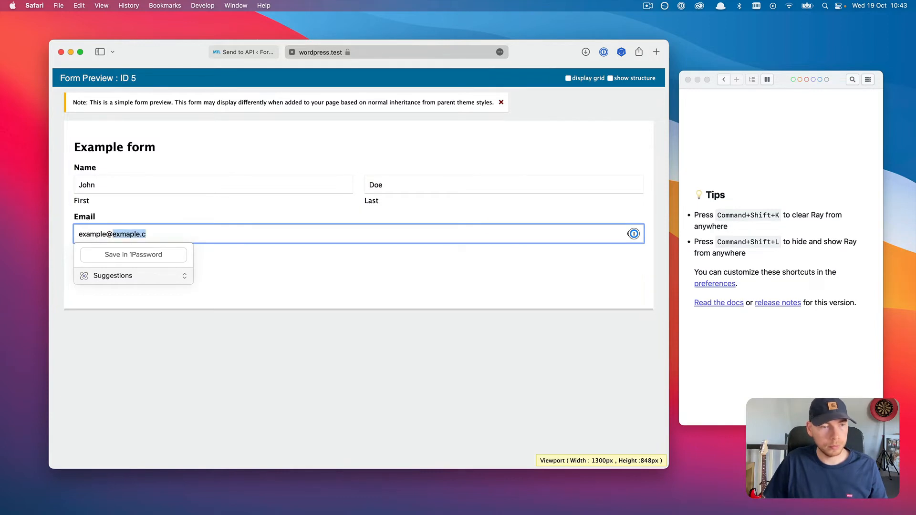
text(example.com)
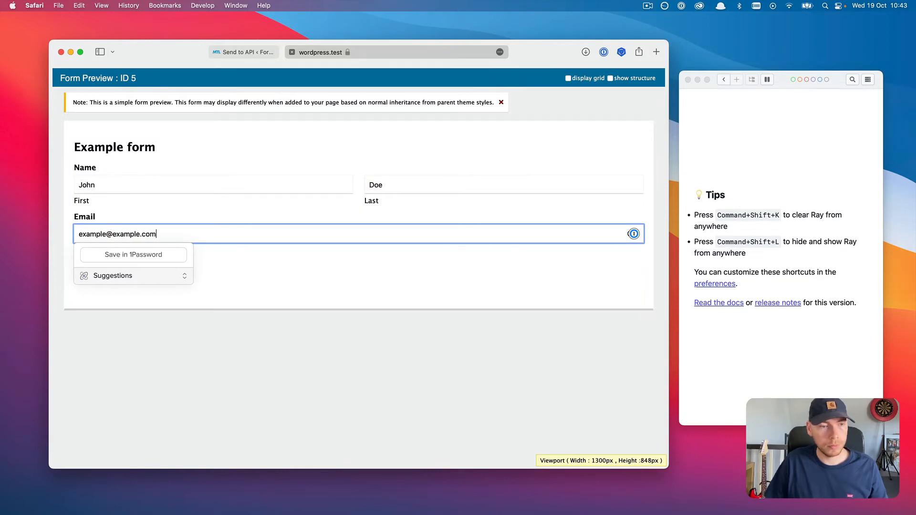
click(326, 249)
click(115, 271)
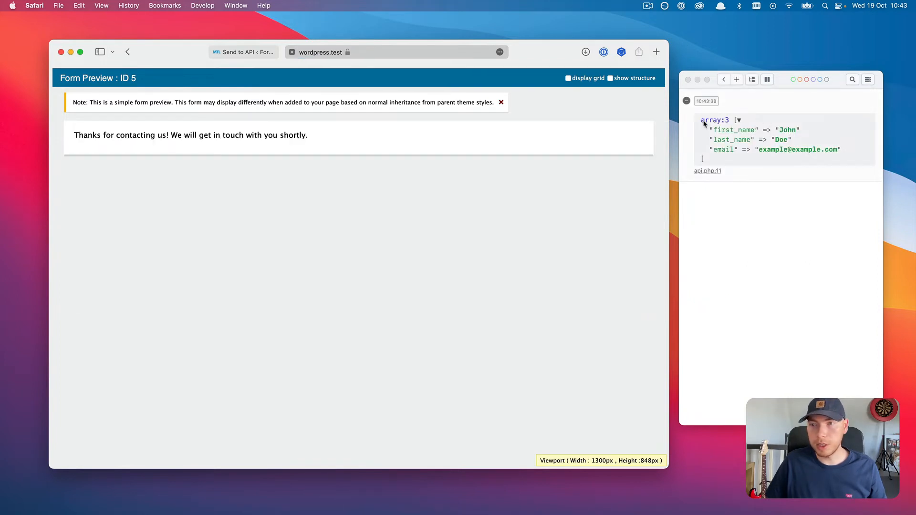
Step: Check the logged first_name, last_name and email array in Ray
drag(700, 120, 726, 156)
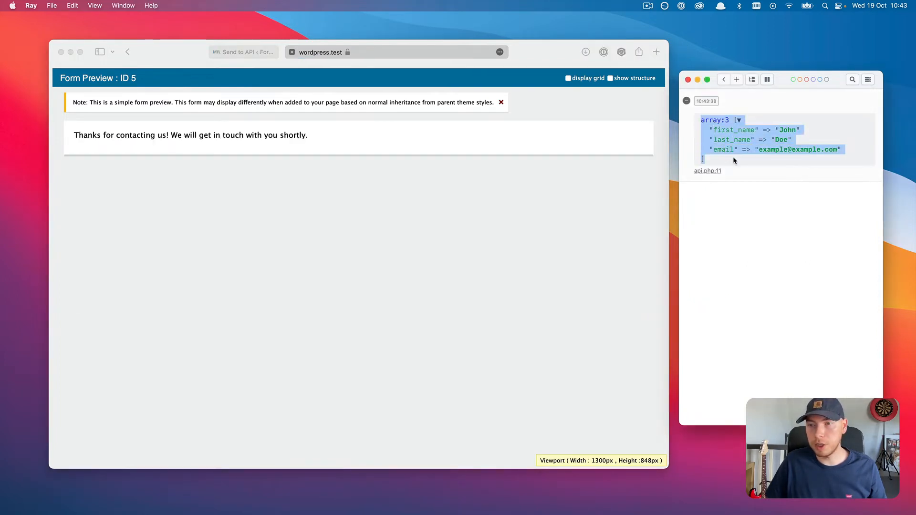
click(735, 156)
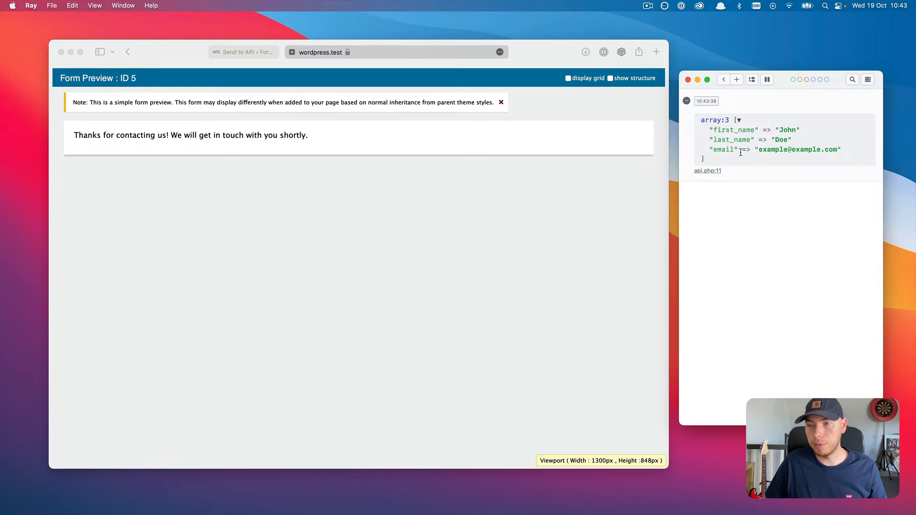
click(633, 151)
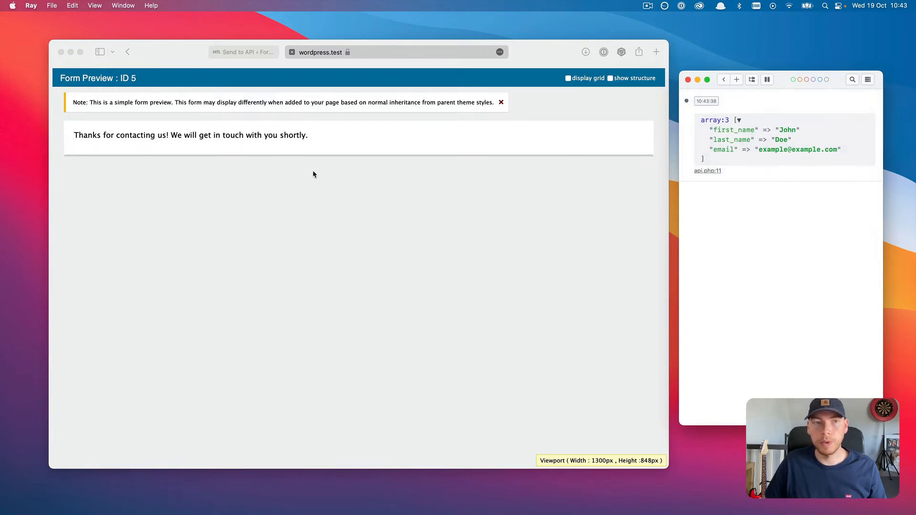
Step: Add a fourth body row, subscribed, with custom value 'yes' and save the feed
click(292, 52)
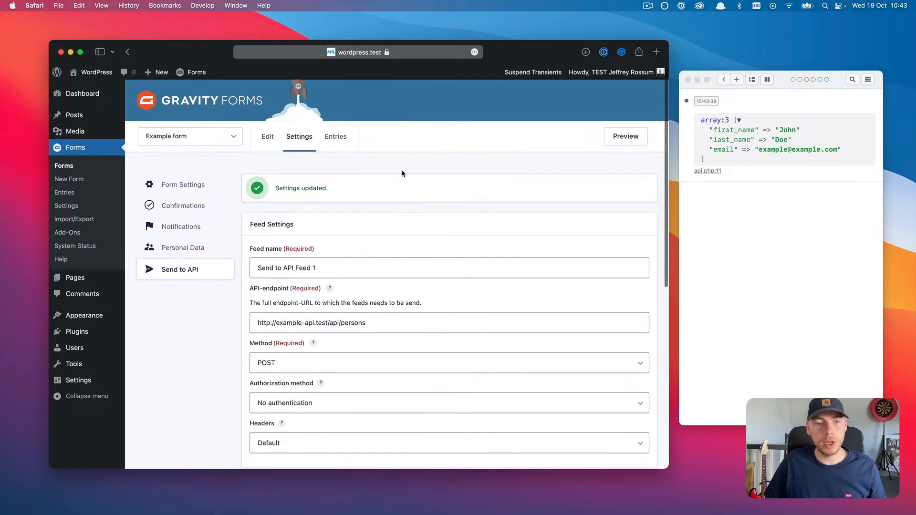
scroll(401, 170, down, 5)
scroll(393, 166, down, 4)
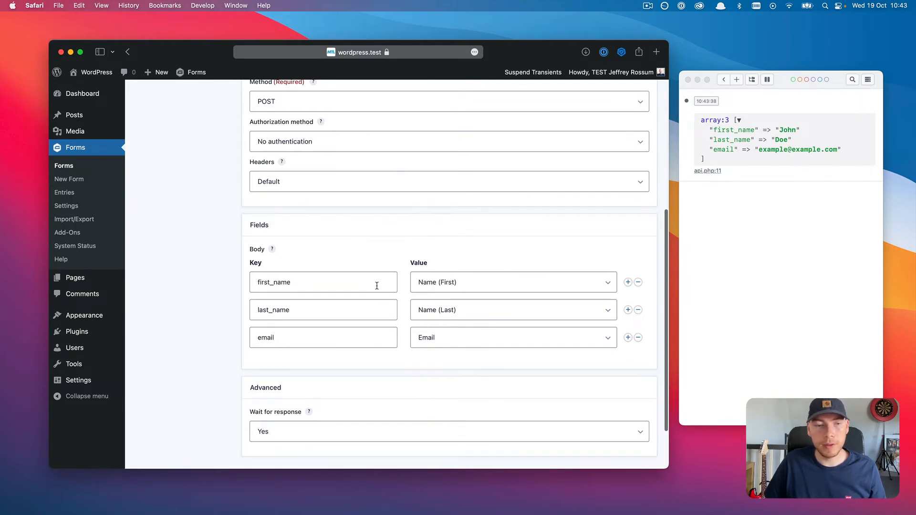
click(628, 338)
click(354, 359)
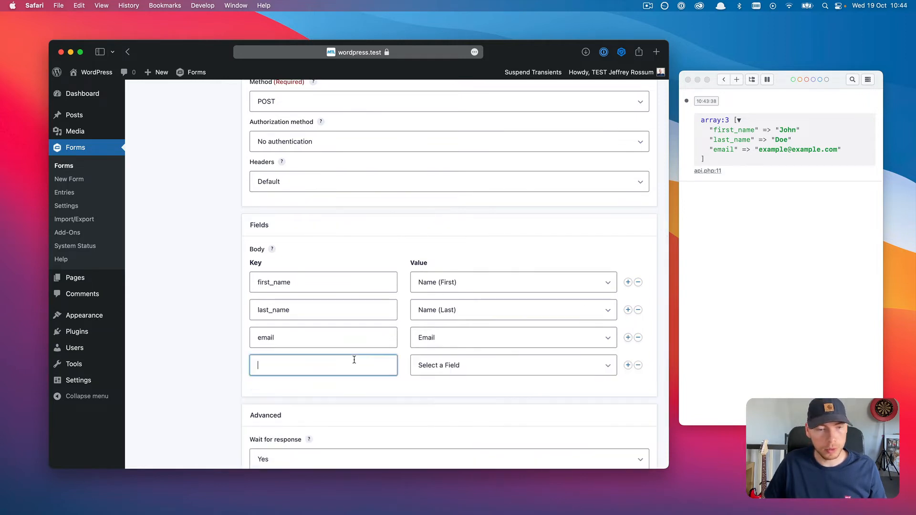
text(subscribed)
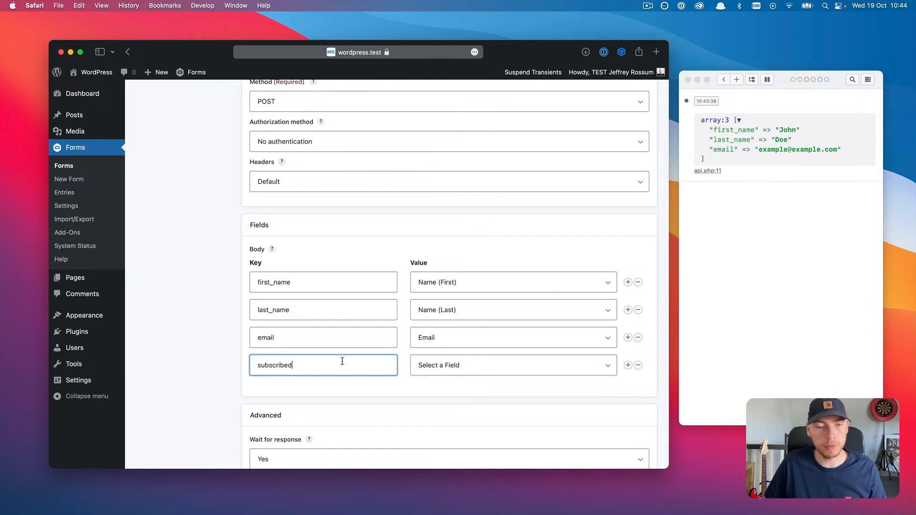
click(493, 368)
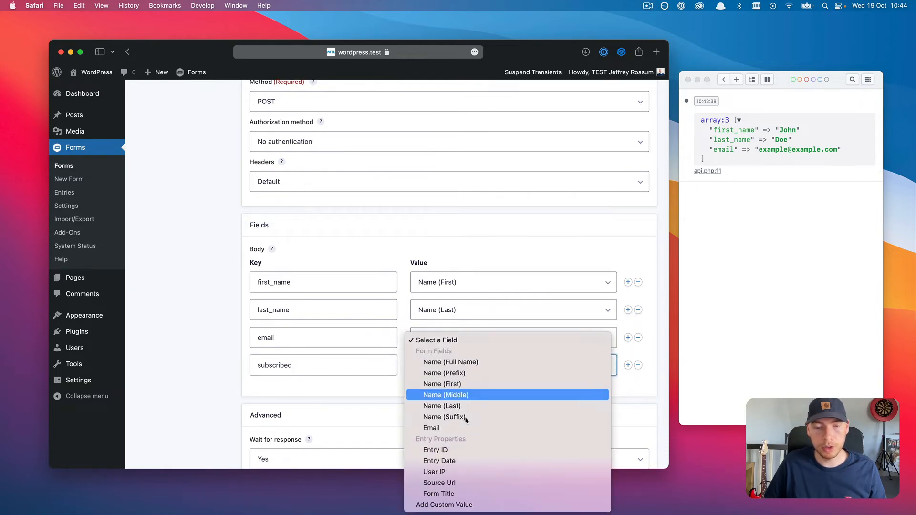
click(448, 505)
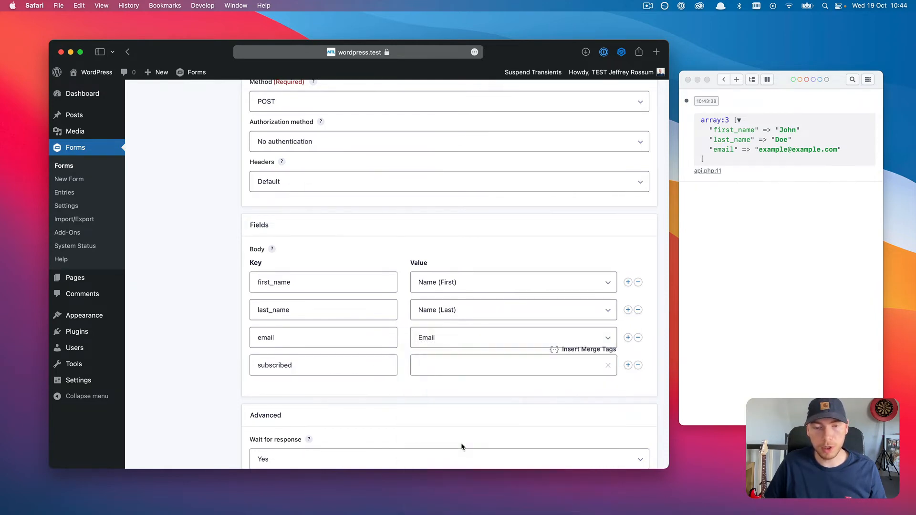
click(442, 368)
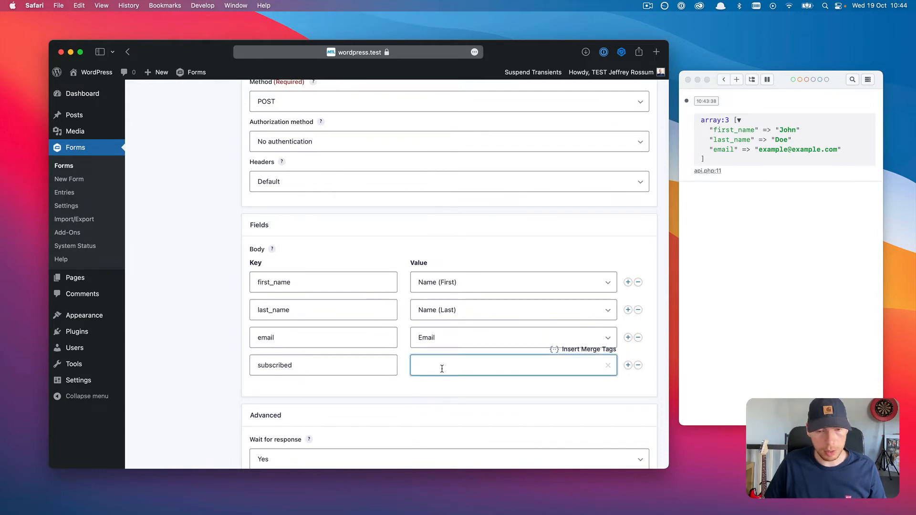
text(yes)
click(432, 388)
scroll(431, 389, down, 2)
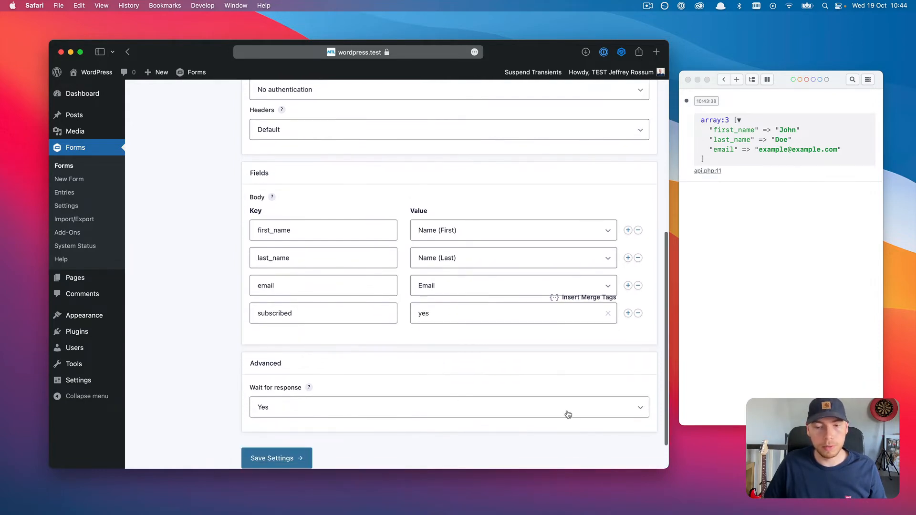
click(293, 456)
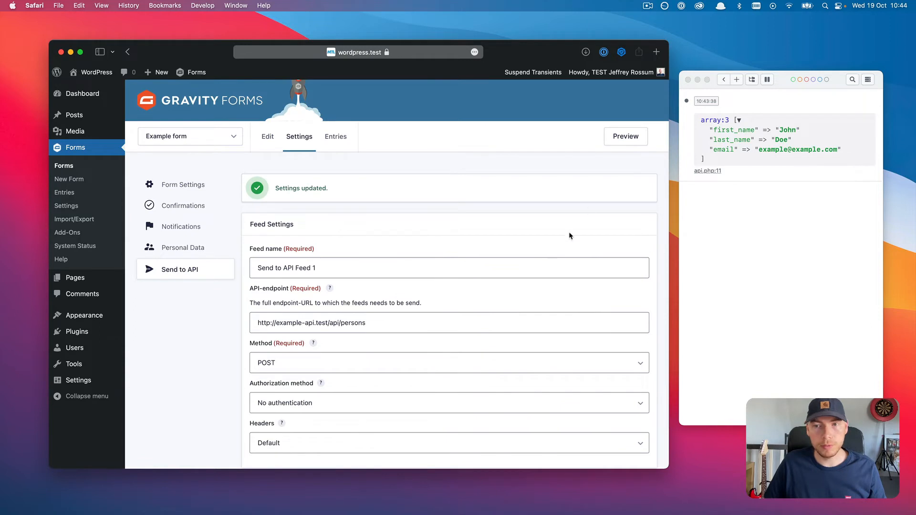
click(624, 138)
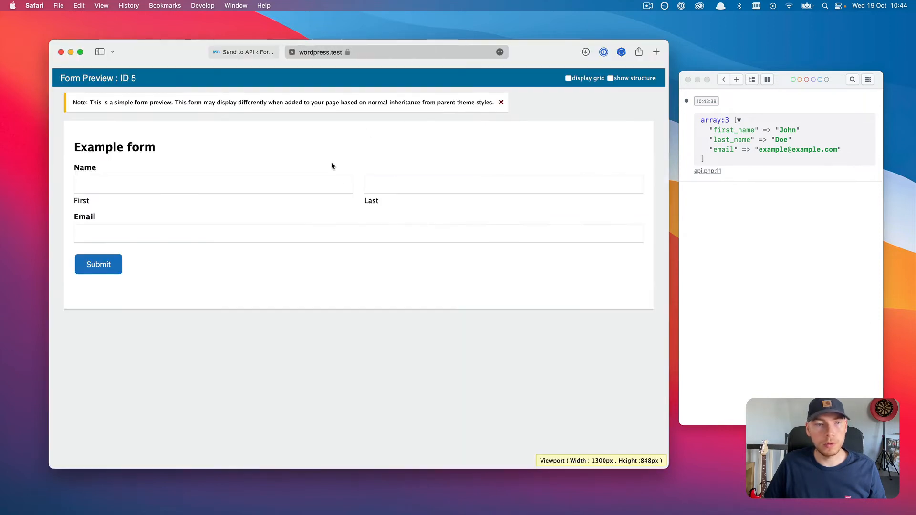
click(339, 180)
text(John)
key(Tab)
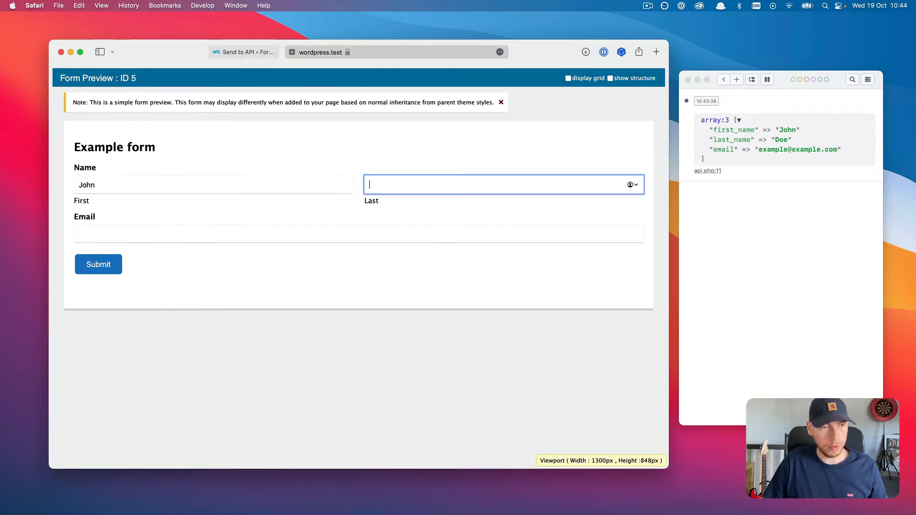
text(Doe)
key(Tab)
text(exa)
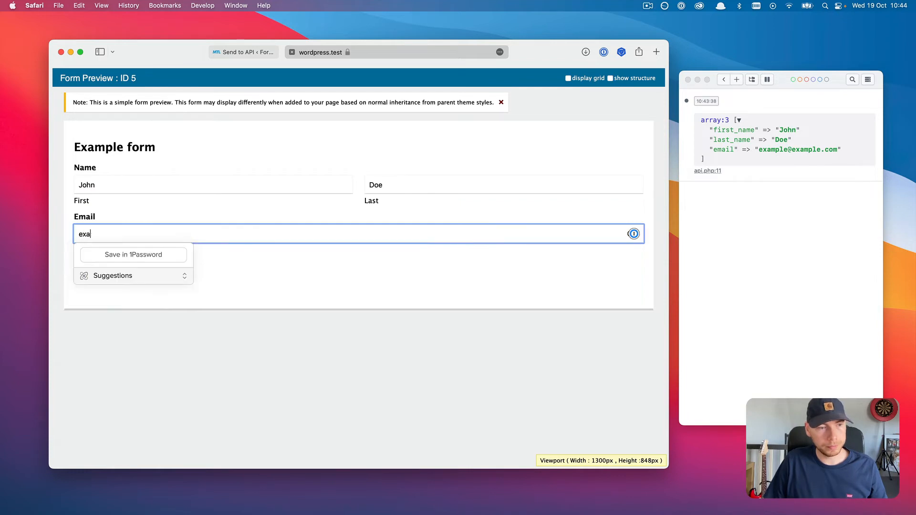
text(mple@example.com)
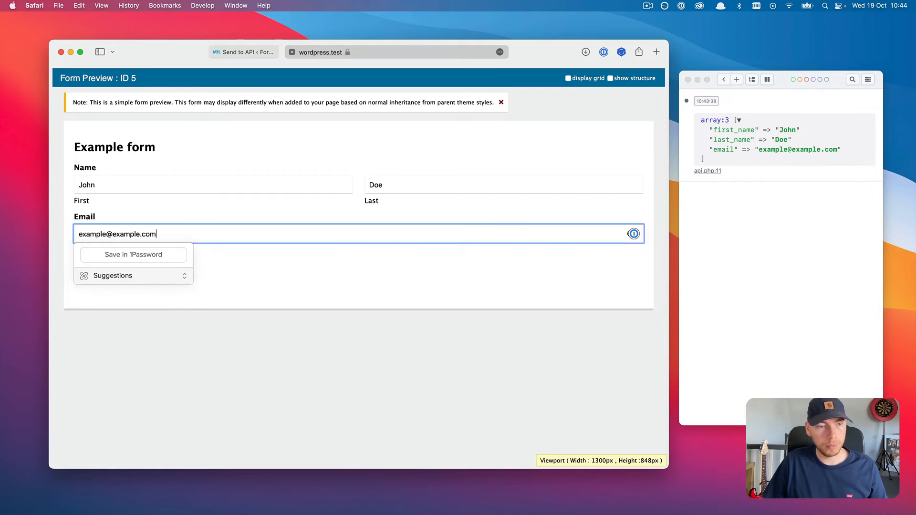
click(144, 272)
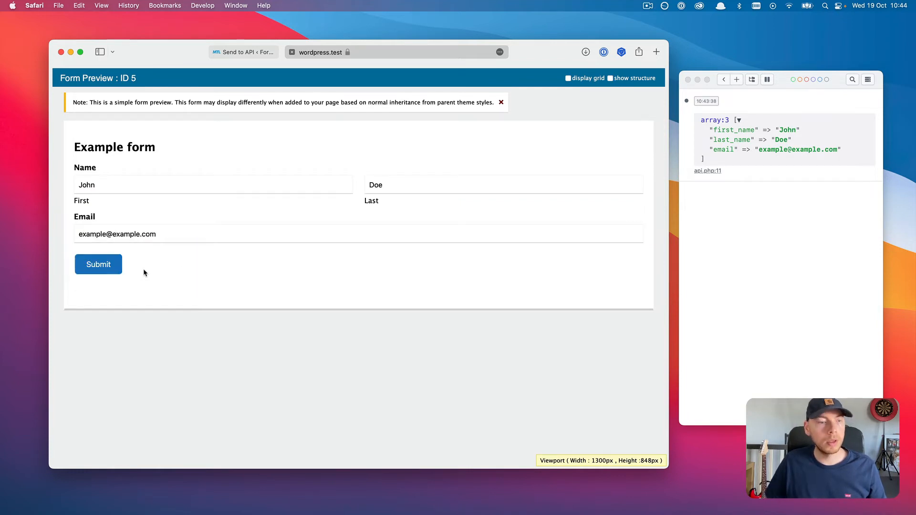
click(102, 270)
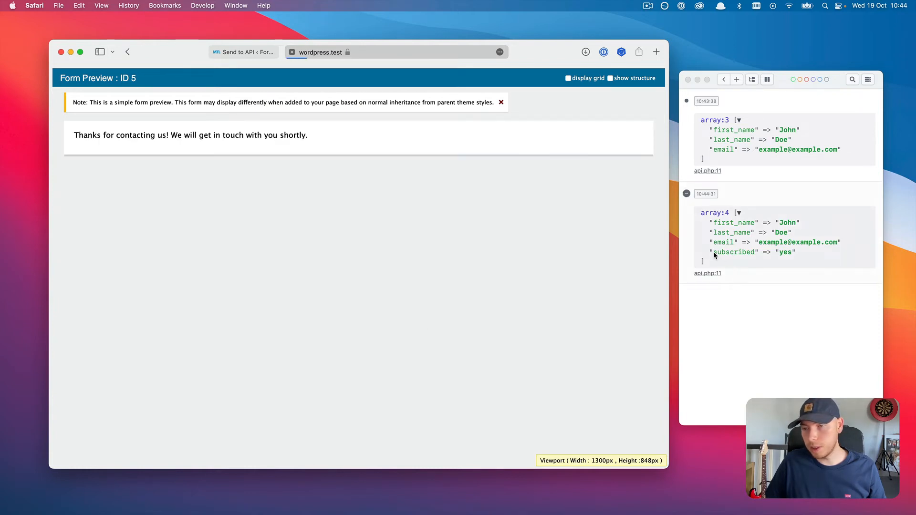
drag(714, 256, 798, 257)
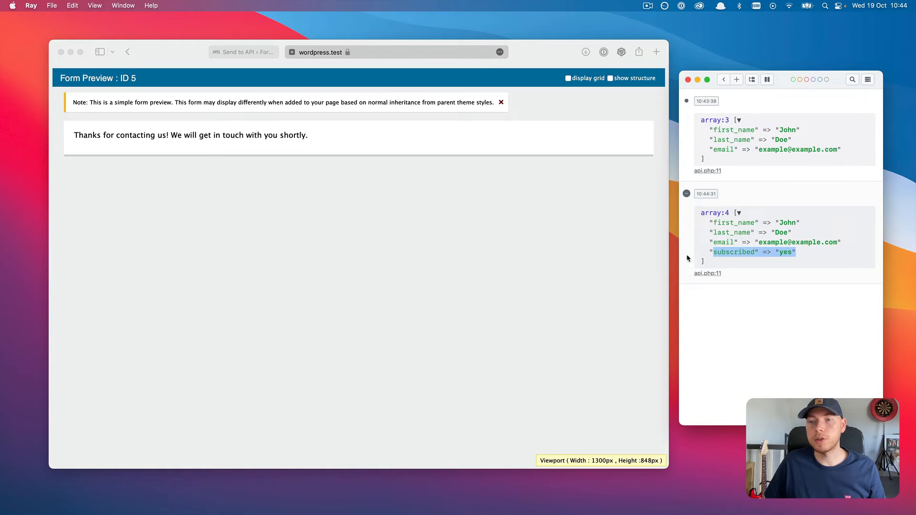
click(479, 260)
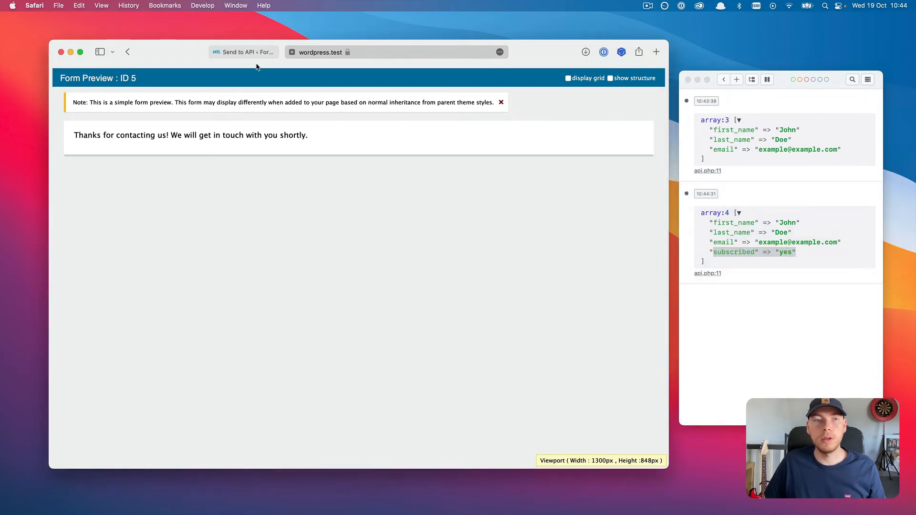
Step: Add a body row address.street with custom value 'Example street'
click(292, 53)
scroll(300, 256, down, 5)
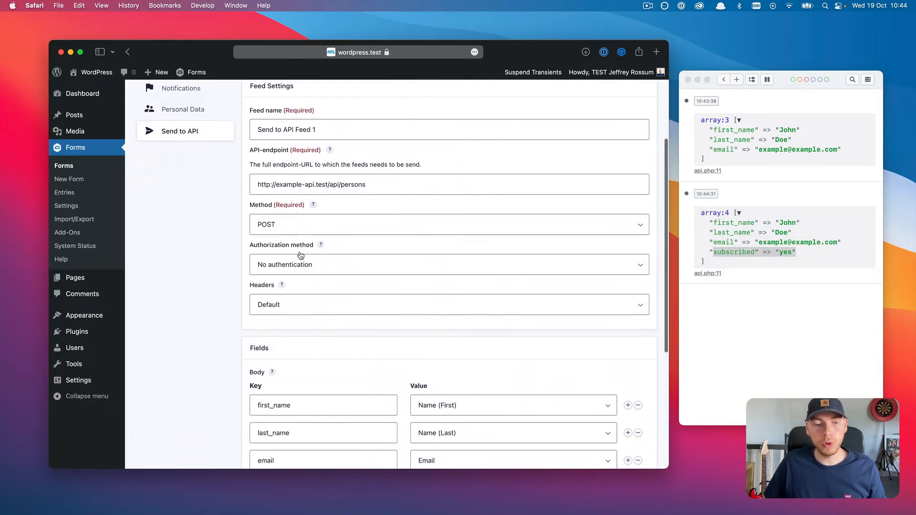
scroll(300, 256, down, 3)
scroll(309, 254, down, 1)
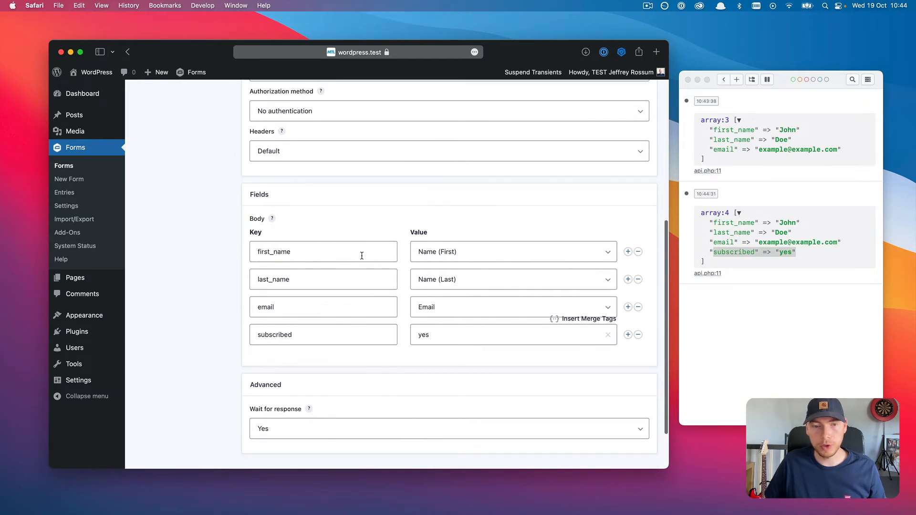
scroll(548, 342, down, 1)
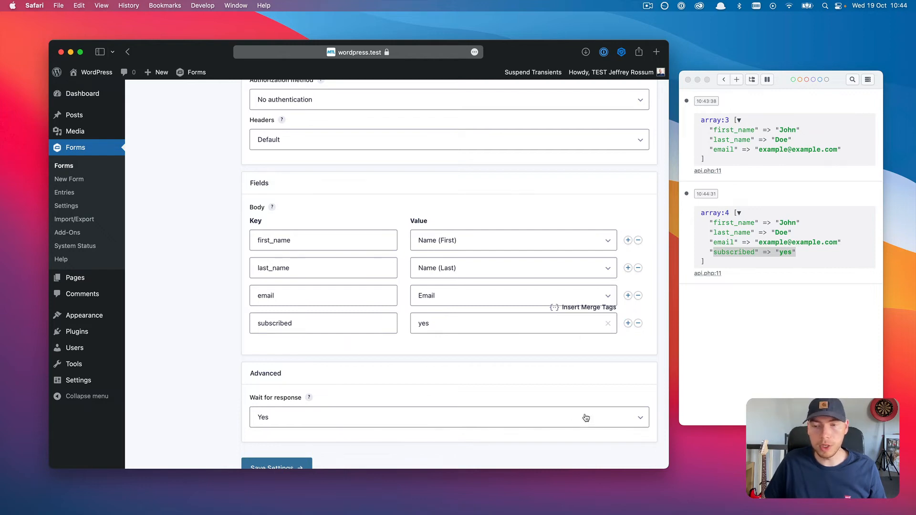
click(627, 325)
click(366, 351)
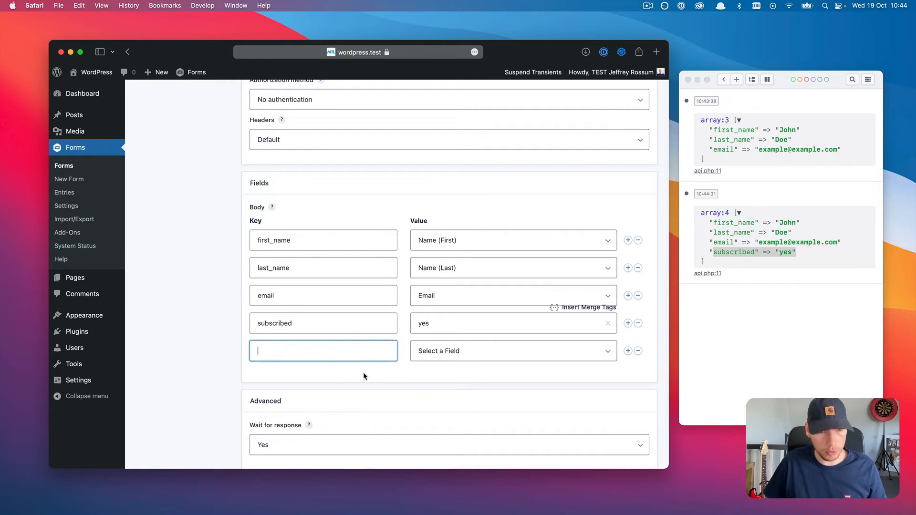
text(address)
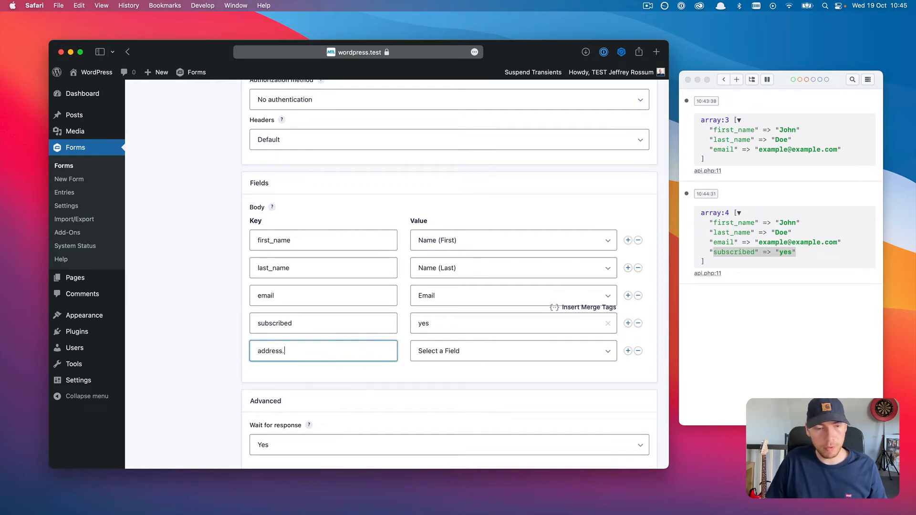
text(.street)
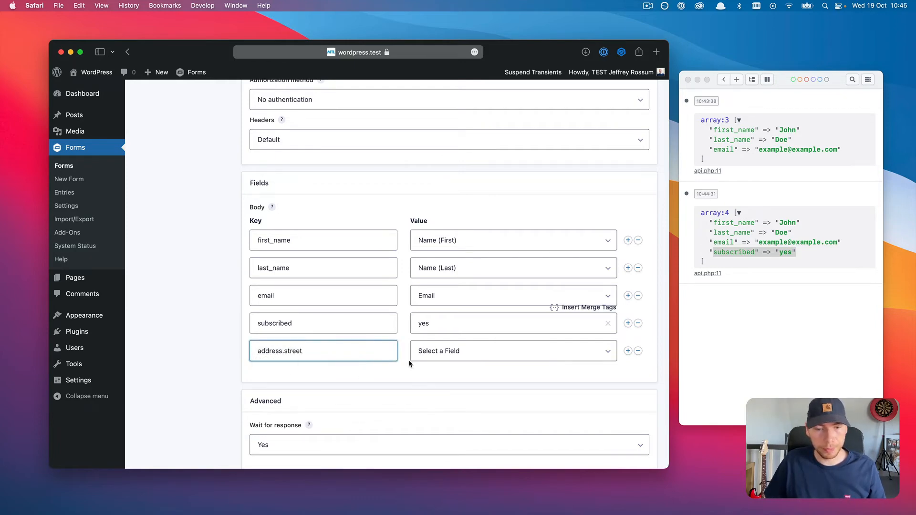
click(474, 352)
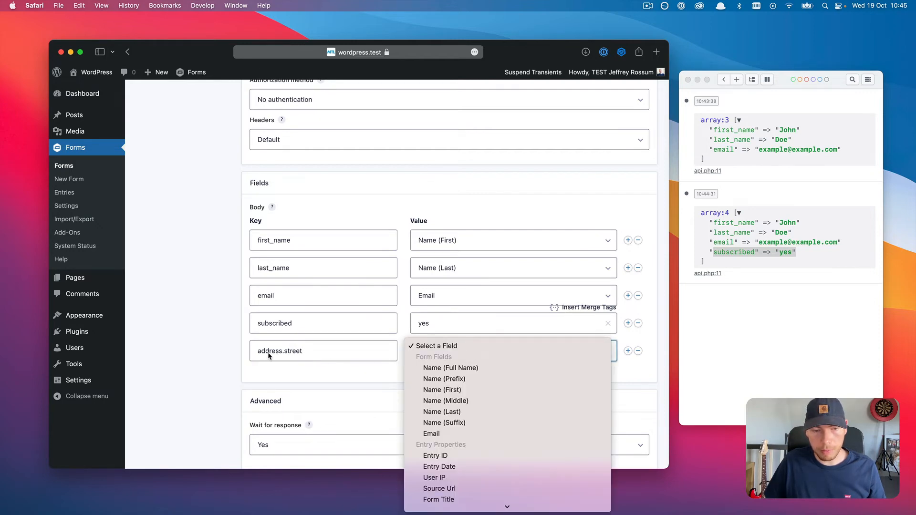
scroll(472, 396, down, 1)
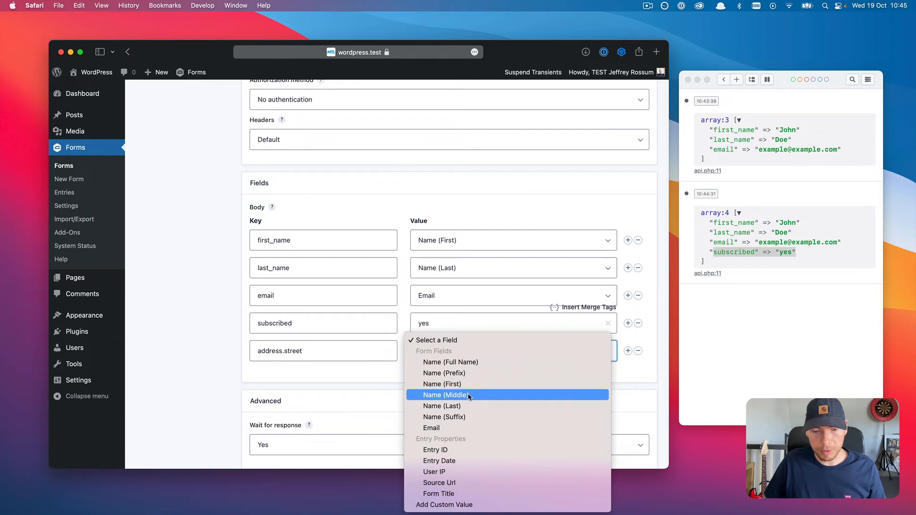
click(440, 505)
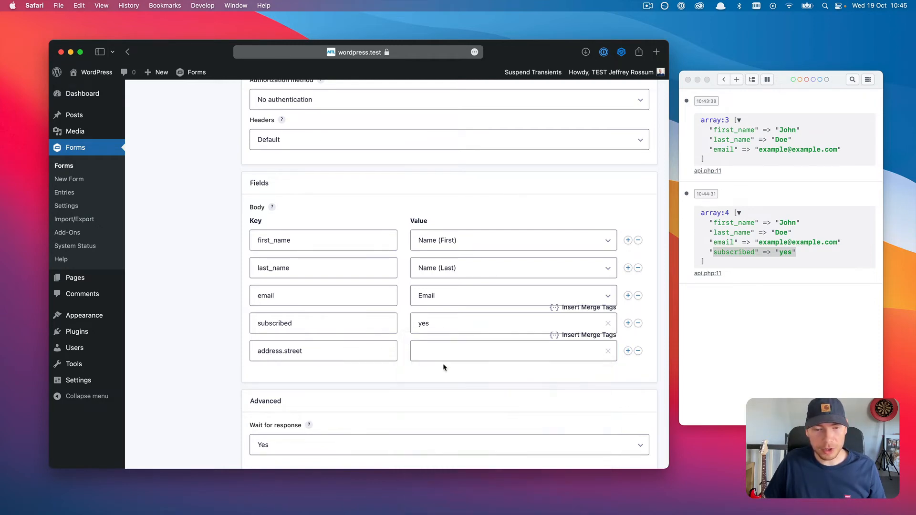
text(Example s)
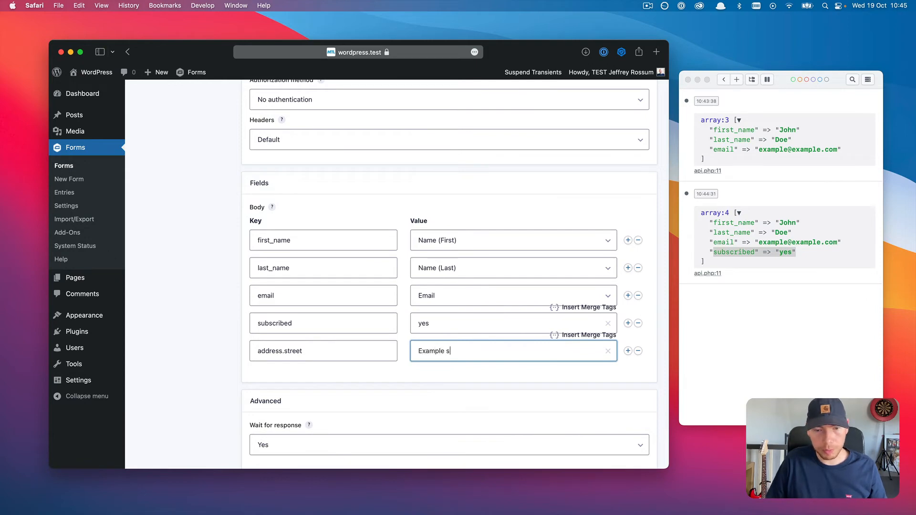
text(treet)
Step: Add a body row address.country with custom value 'Netherlands' and save the feed
click(628, 351)
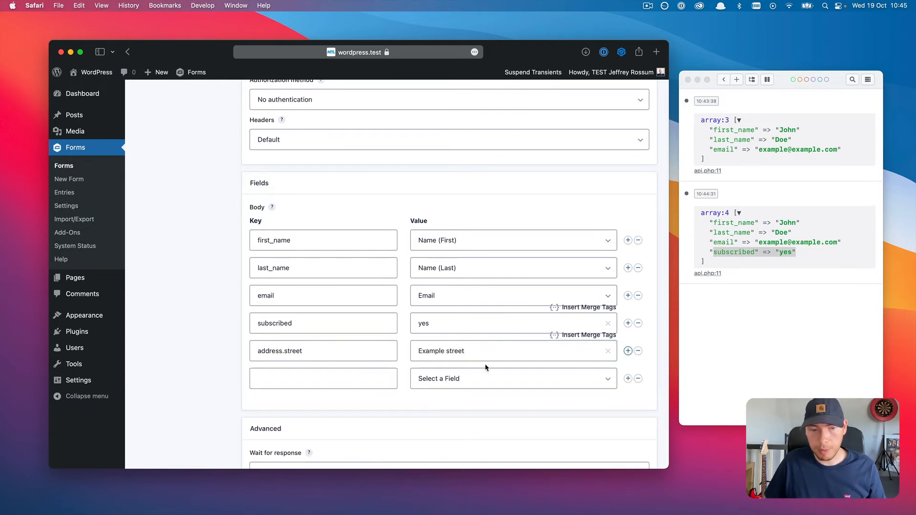
click(334, 378)
text(address)
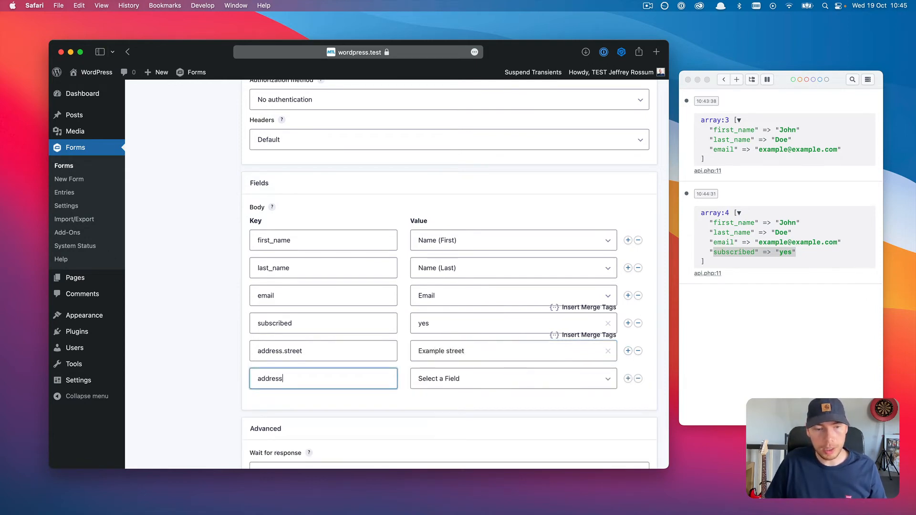
text(.country)
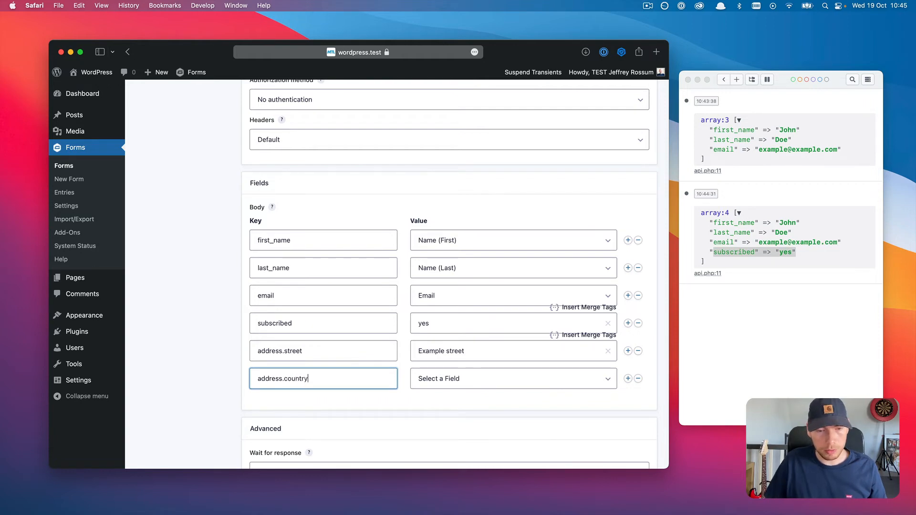
click(454, 385)
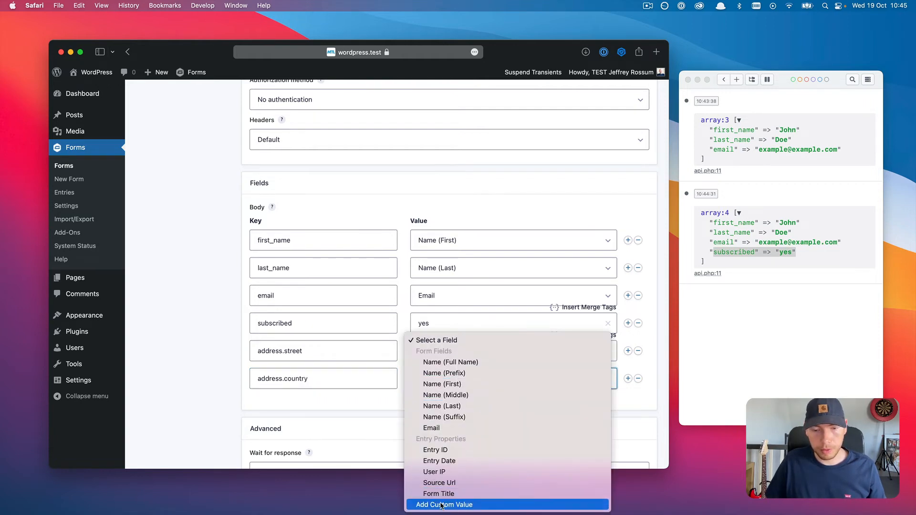
click(458, 501)
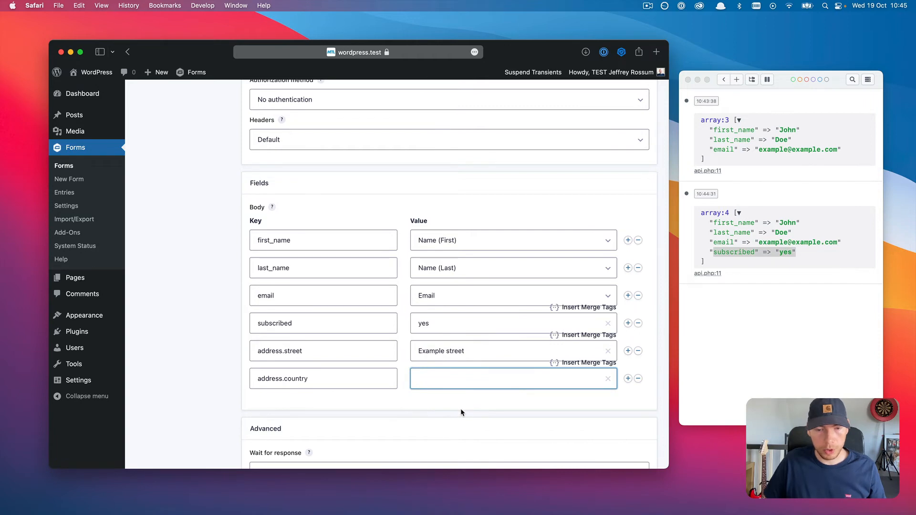
text(Netherlands)
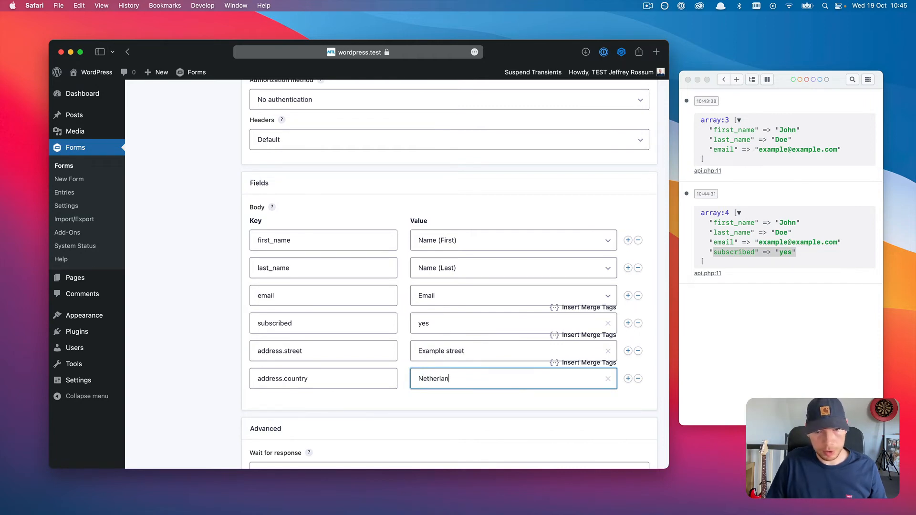
click(487, 216)
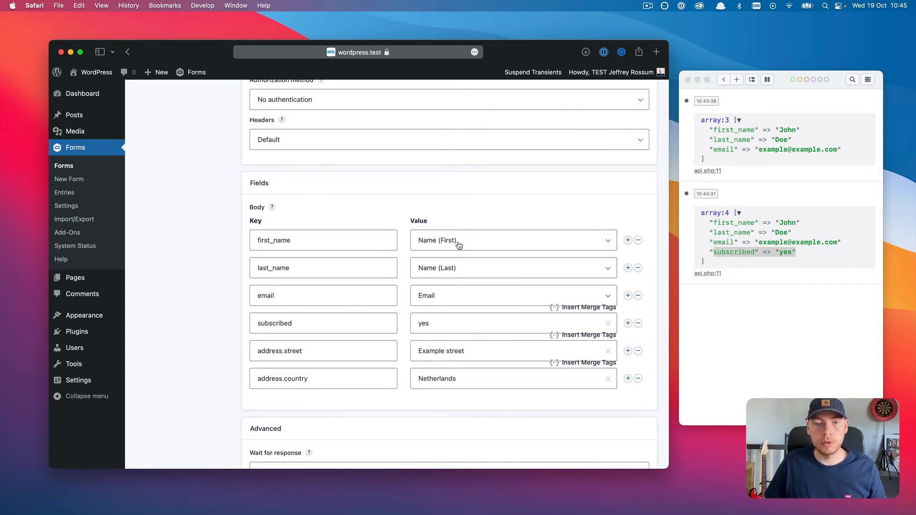
scroll(429, 286, down, 4)
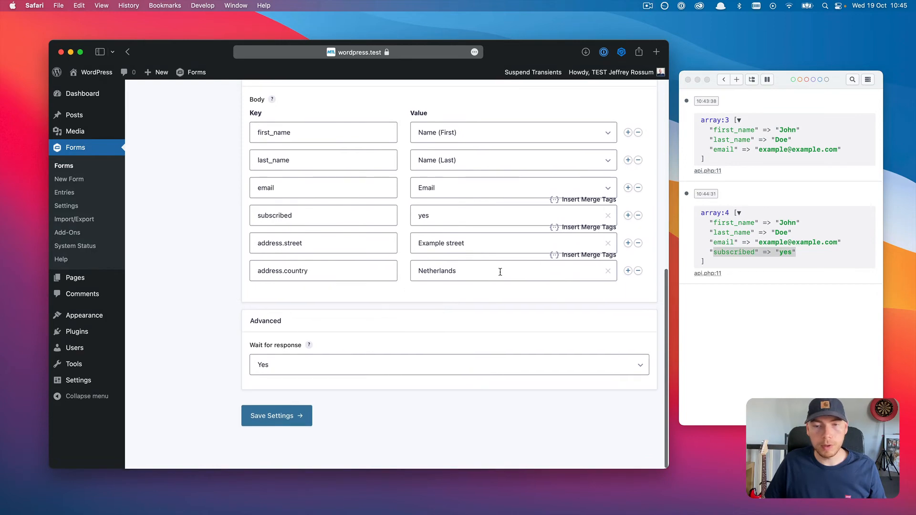
click(301, 415)
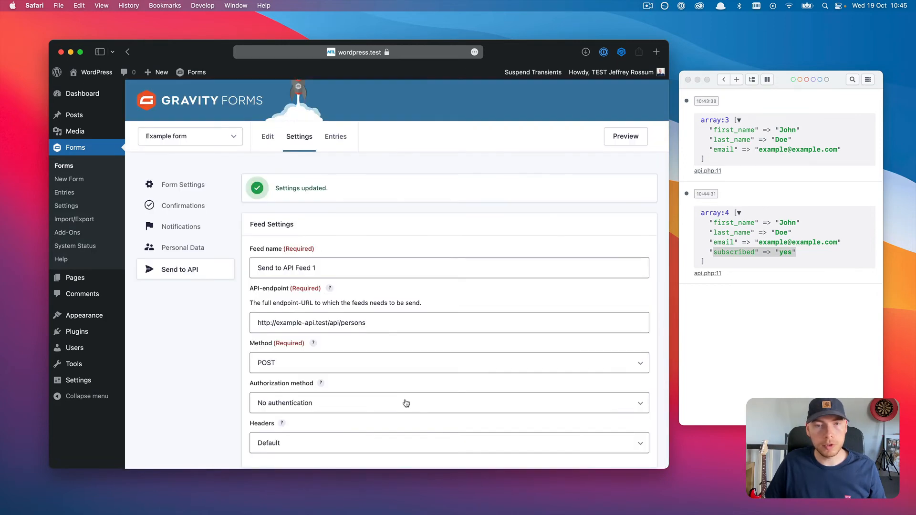
click(615, 139)
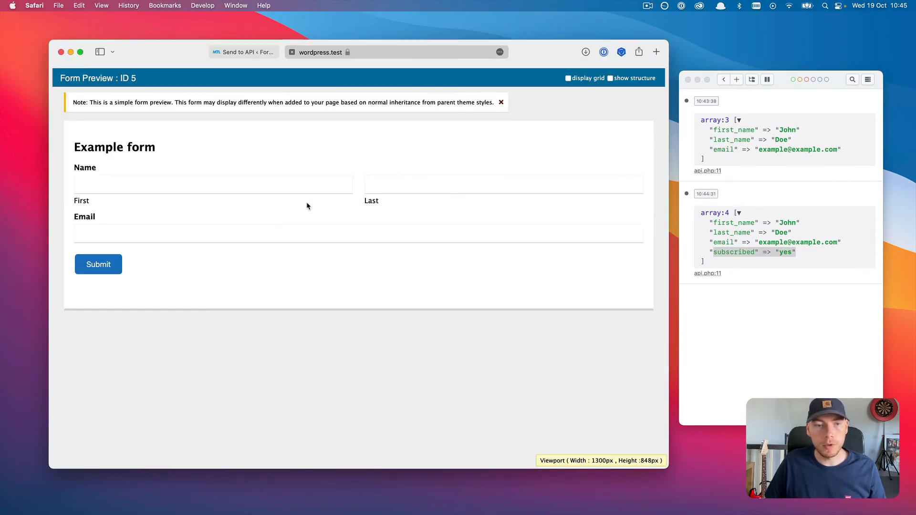
click(291, 184)
text(John)
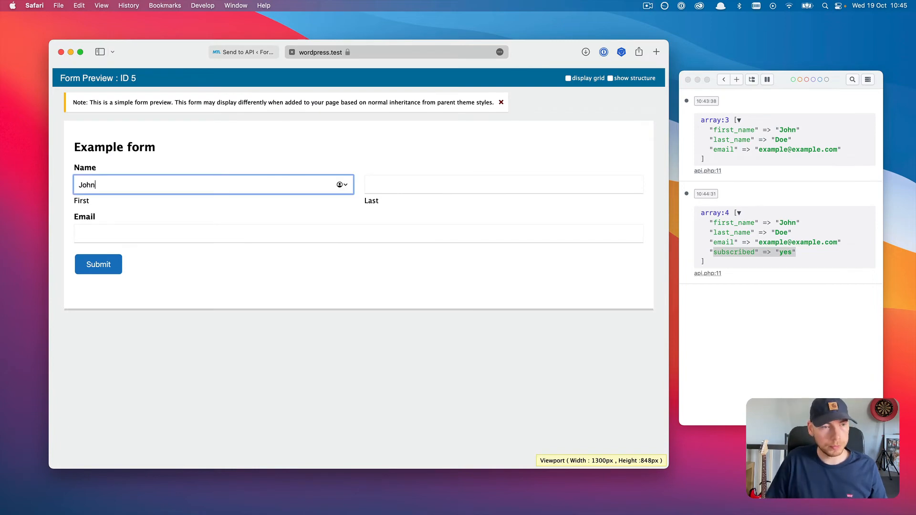
key(Tab)
text(Doe)
key(Tab)
text(example)
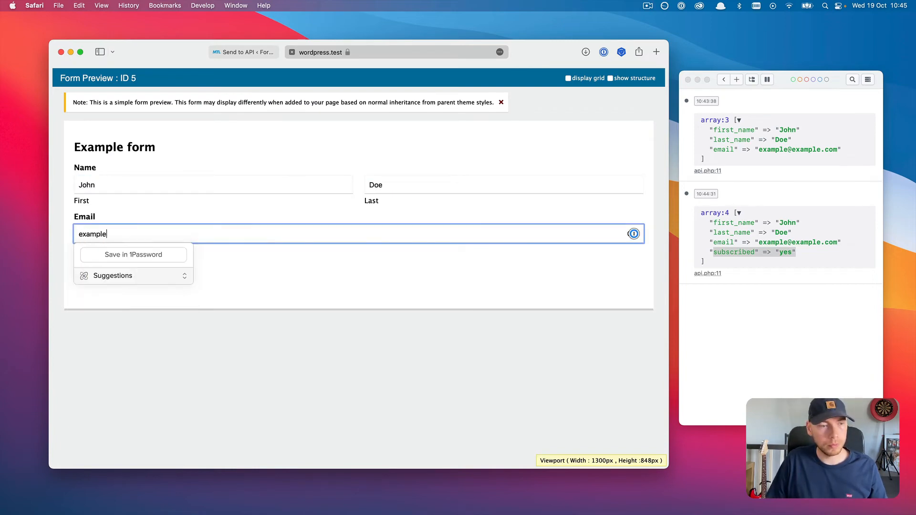
text(@example.com)
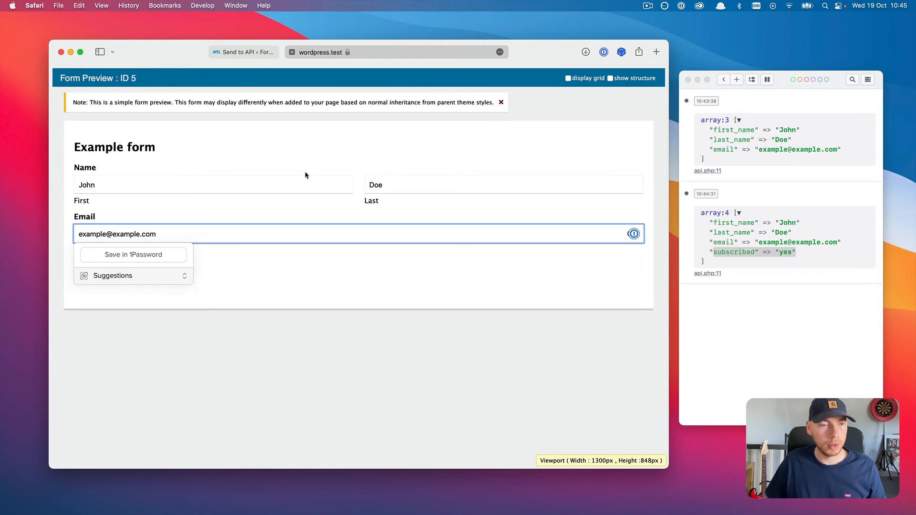
click(98, 264)
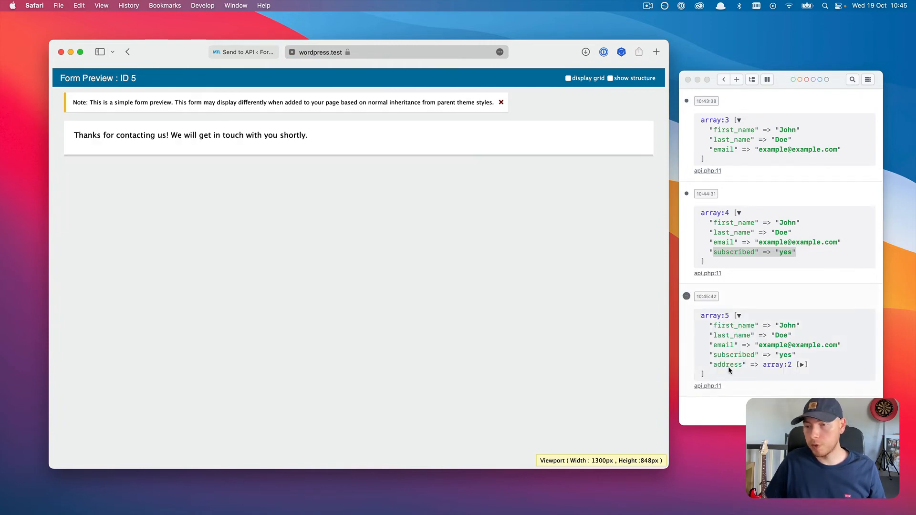
Step: Expand the latest entry's address array in Ray, then clear the log with Command+K
click(801, 365)
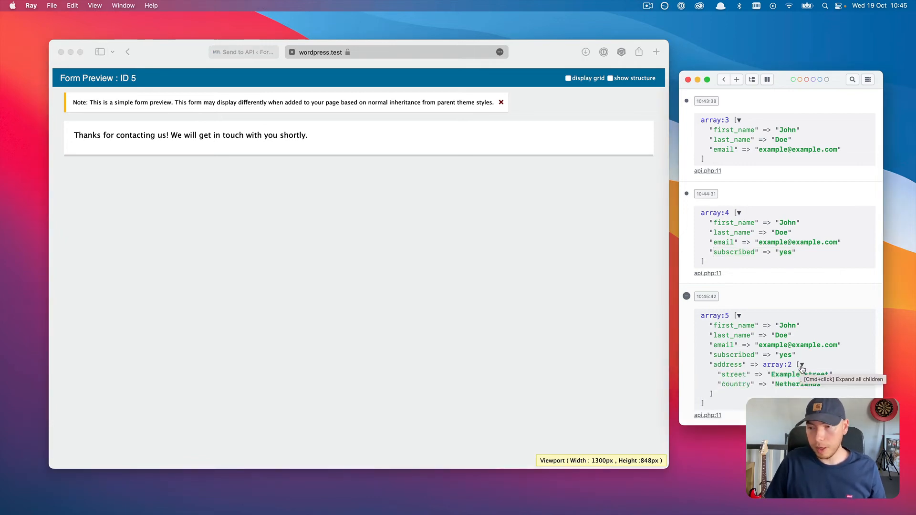
key(super+k)
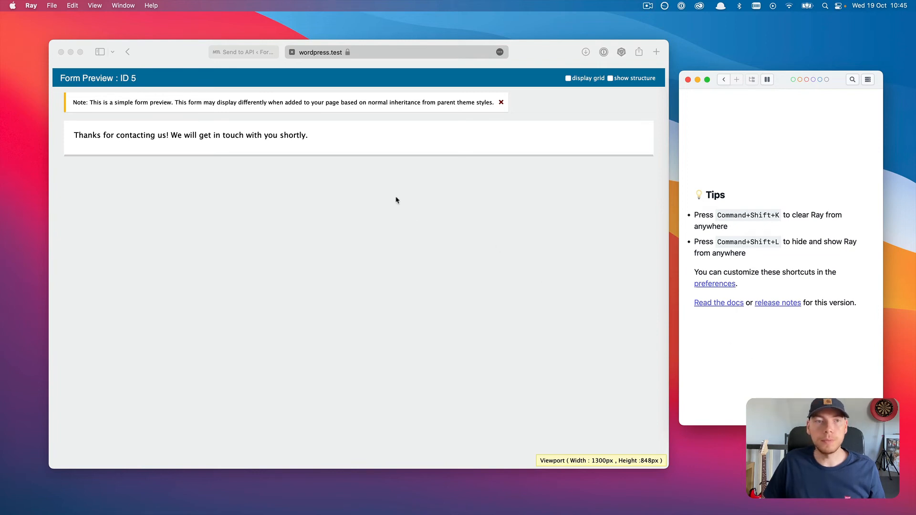
Step: Change the API endpoint from persons to subscribers
click(292, 52)
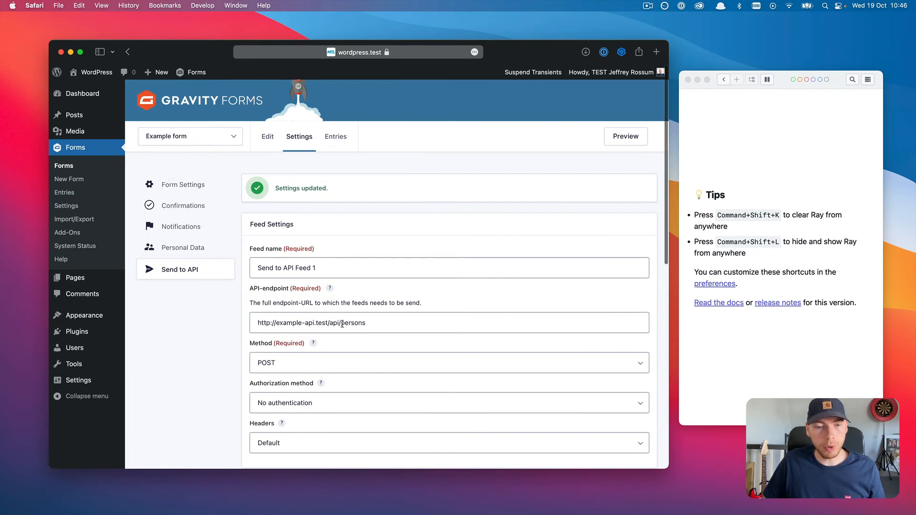
drag(340, 324, 376, 324)
double_click(364, 324)
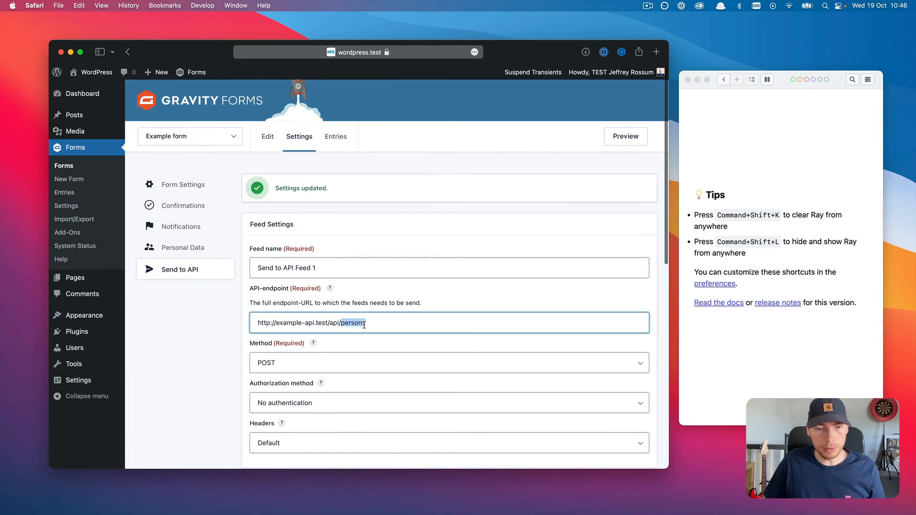
text(subscr)
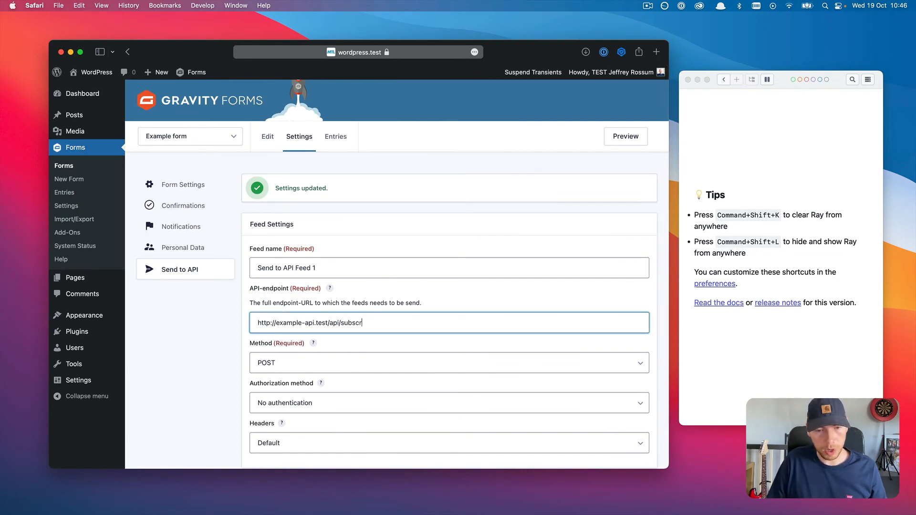
text(ibers)
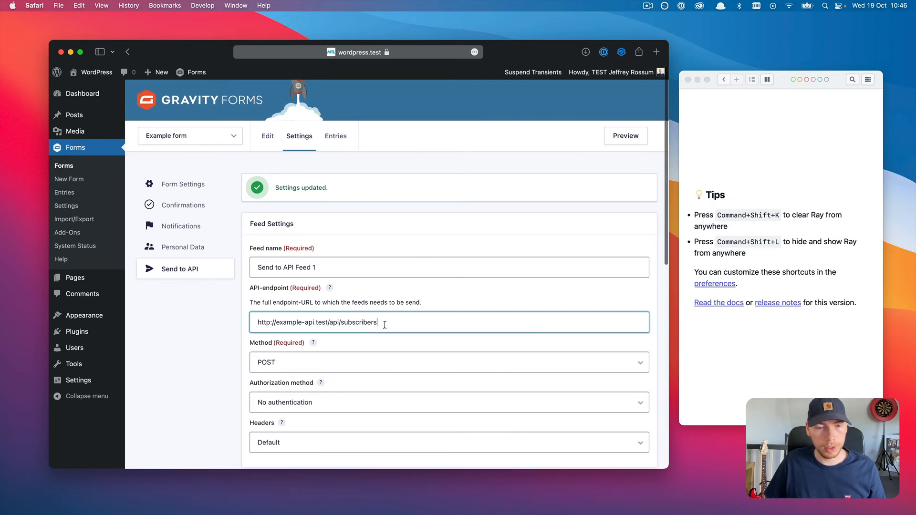
Step: Choose Bearer as the authorization method and save the feed
scroll(370, 343, down, 3)
click(340, 323)
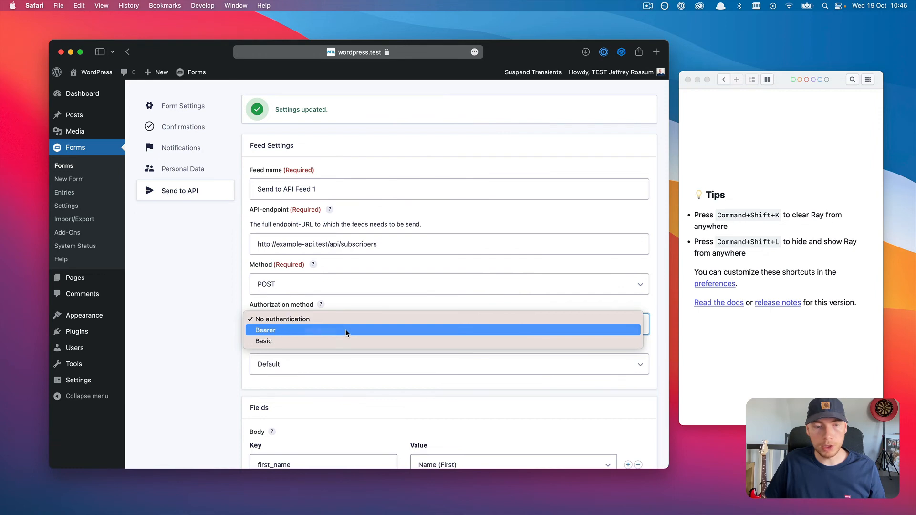
click(346, 330)
scroll(337, 347, down, 10)
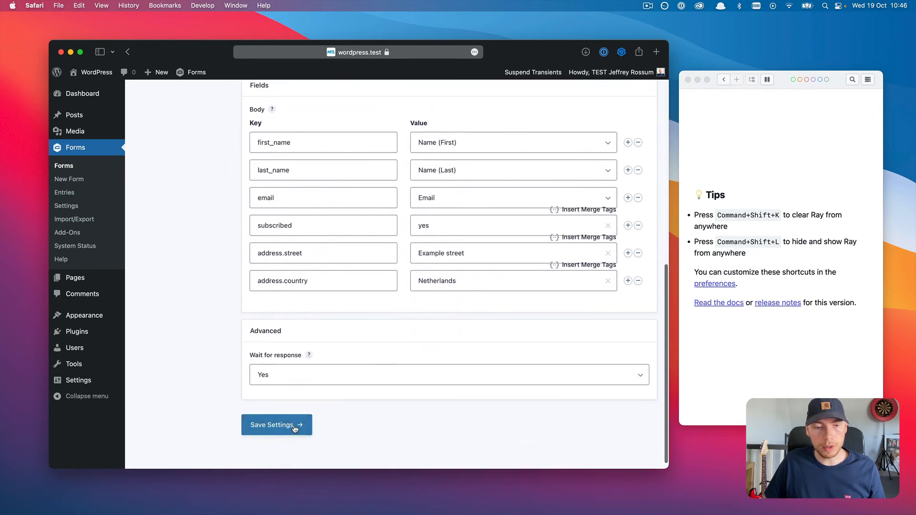
click(294, 429)
scroll(394, 420, down, 5)
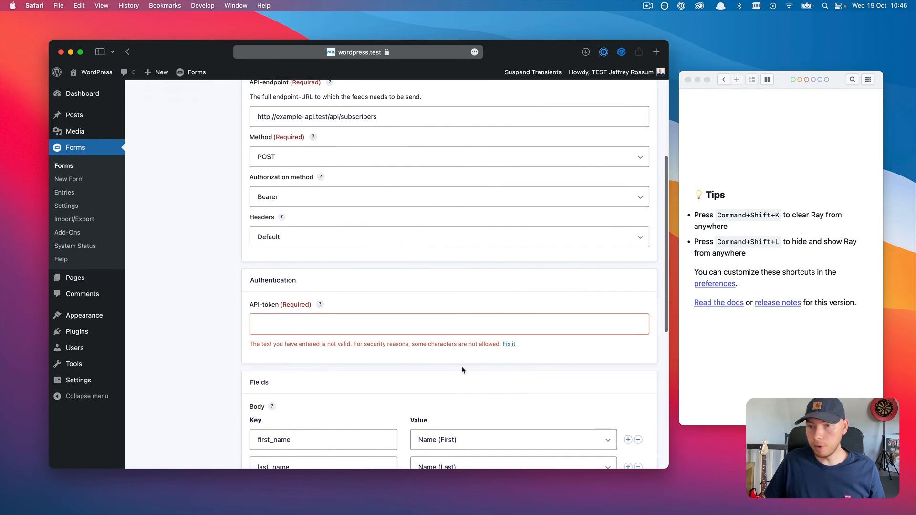
Step: Paste the API token into the API-token field and save the feed again
key(super+Tab)
key(super+Tab)
key(super+Tab)
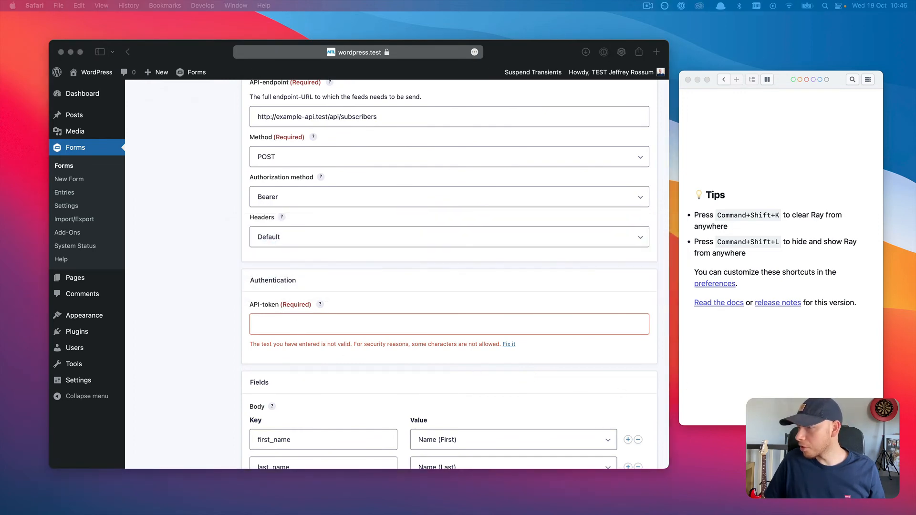
click(308, 324)
key(super+v)
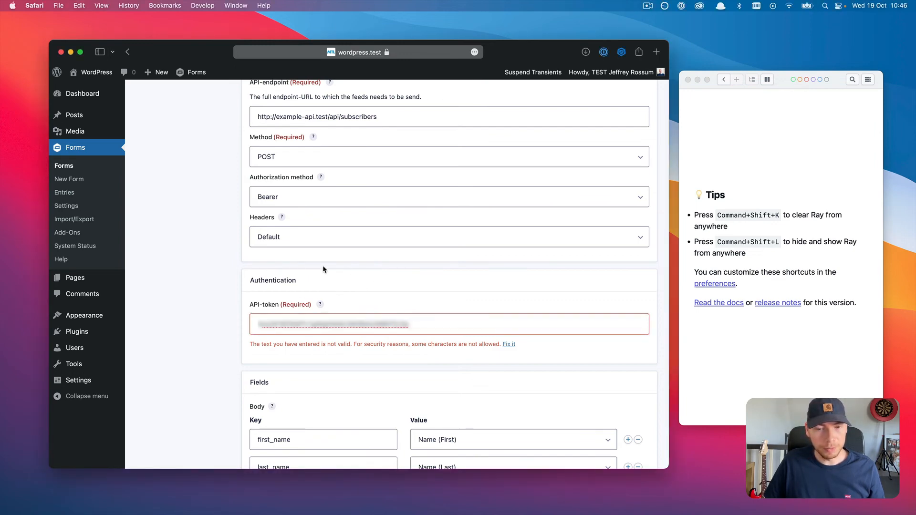
scroll(323, 270, down, 10)
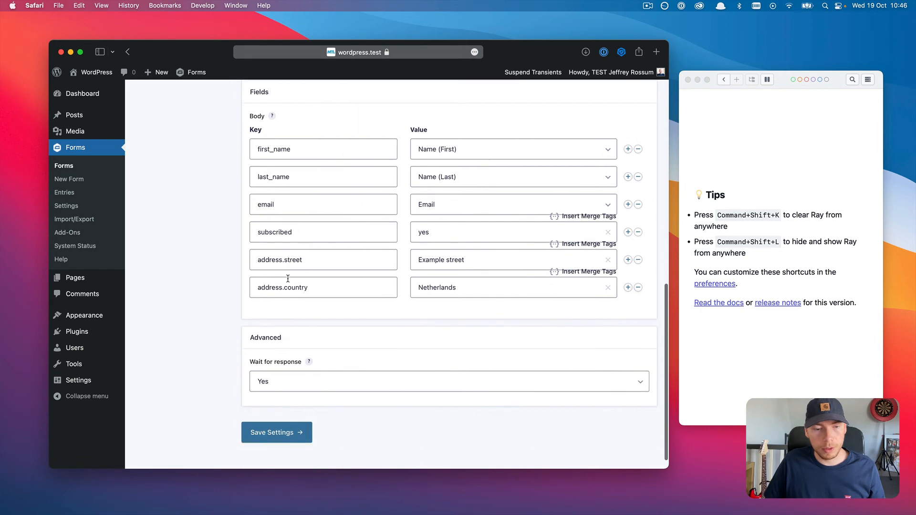
click(277, 433)
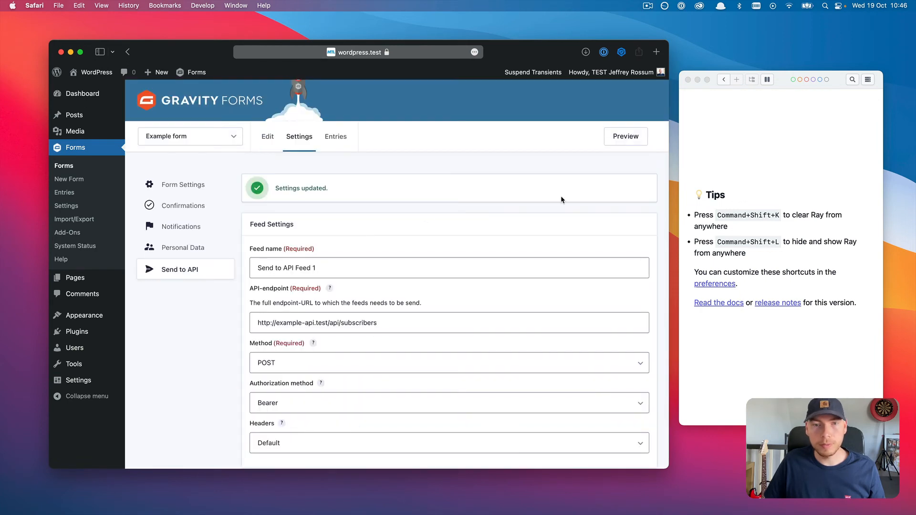
Step: Open a preview of the form in a new tab
click(632, 143)
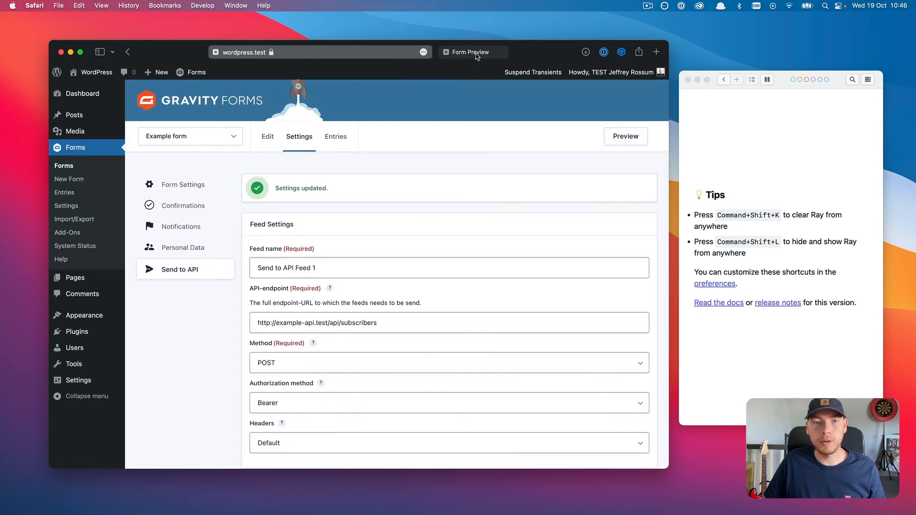
scroll(422, 184, down, 6)
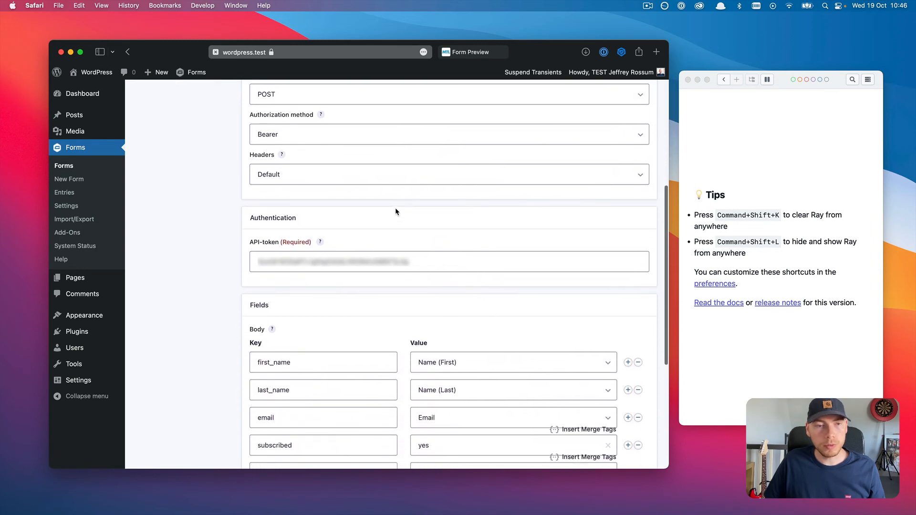
scroll(395, 210, up, 2)
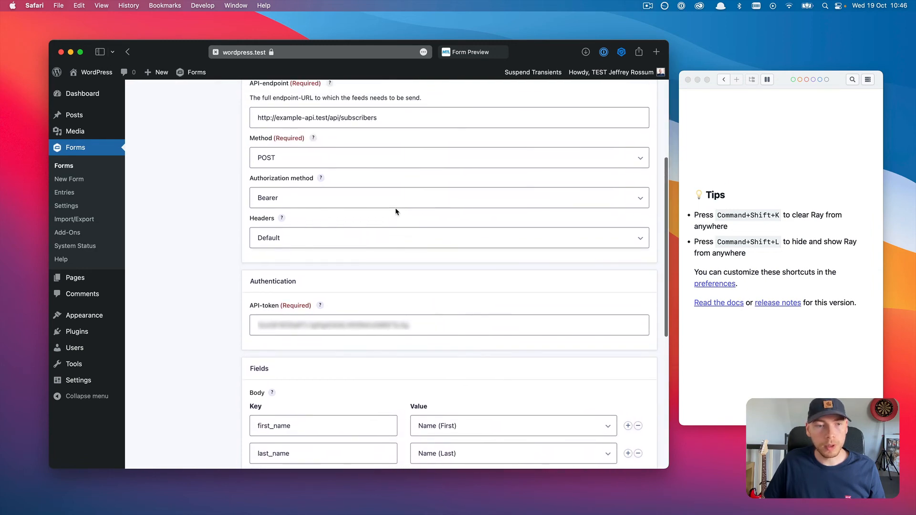
Step: Switch the feed to No authentication, clear the API token, and save the settings
click(360, 203)
click(362, 184)
click(435, 326)
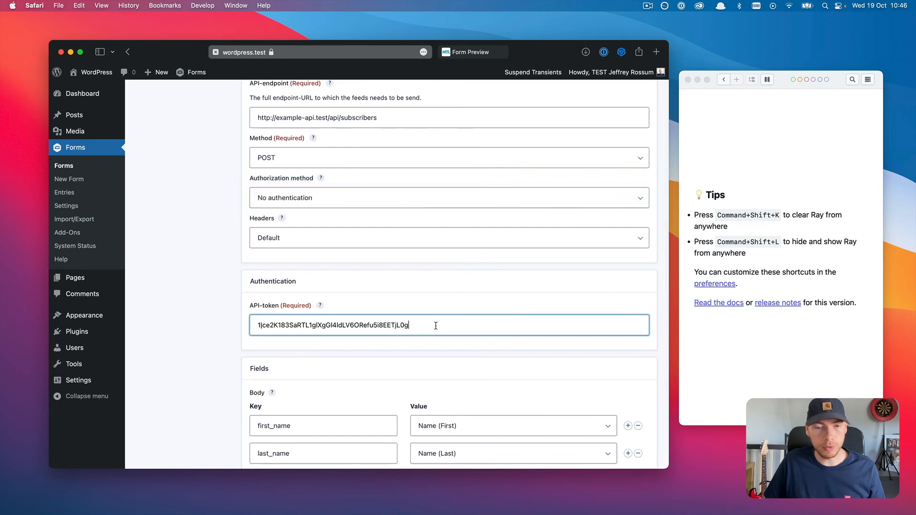
key(super+a)
key(BackSpace)
click(439, 306)
scroll(434, 320, down, 2)
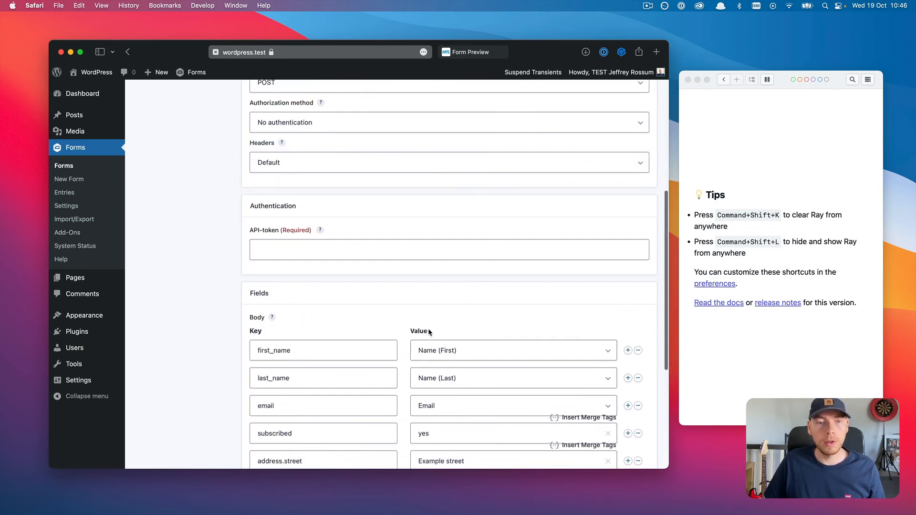
scroll(429, 331, down, 3)
click(277, 459)
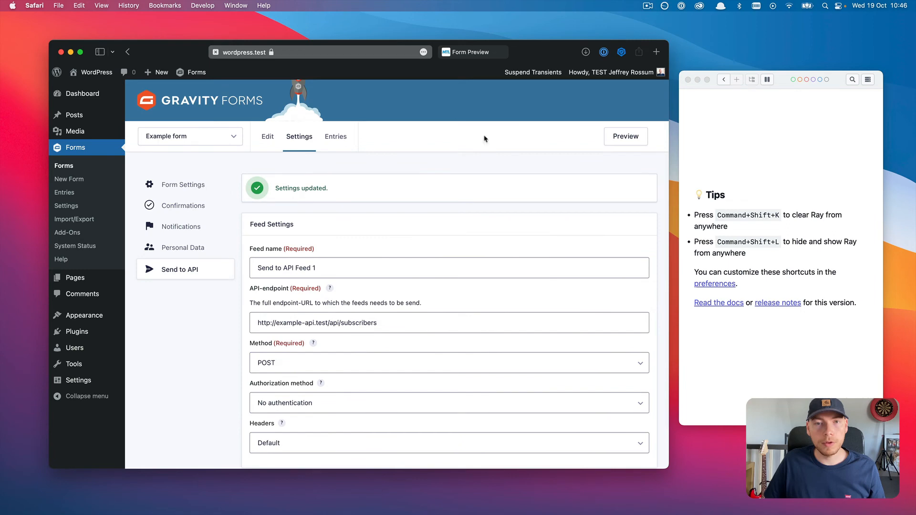
Step: Fill the preview with a sample first name, last name and email, then submit it
click(477, 53)
click(242, 178)
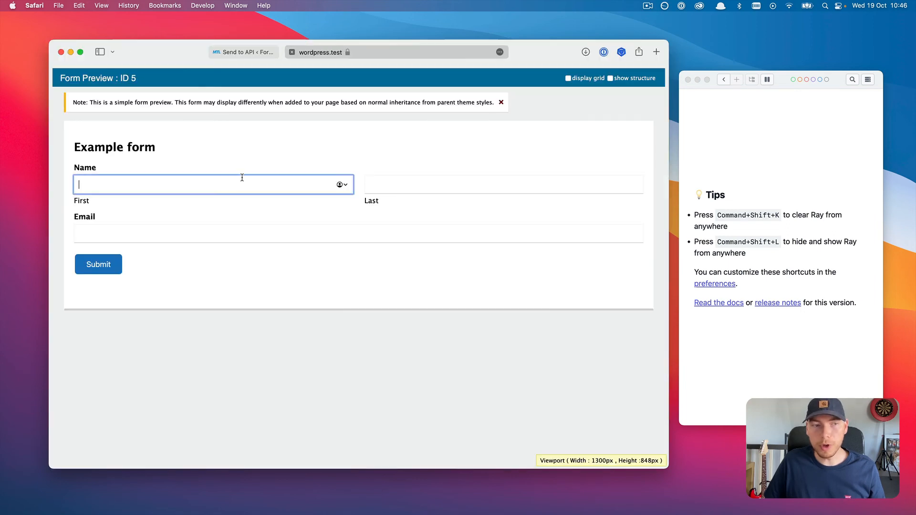
text(John)
key(Tab)
text(D)
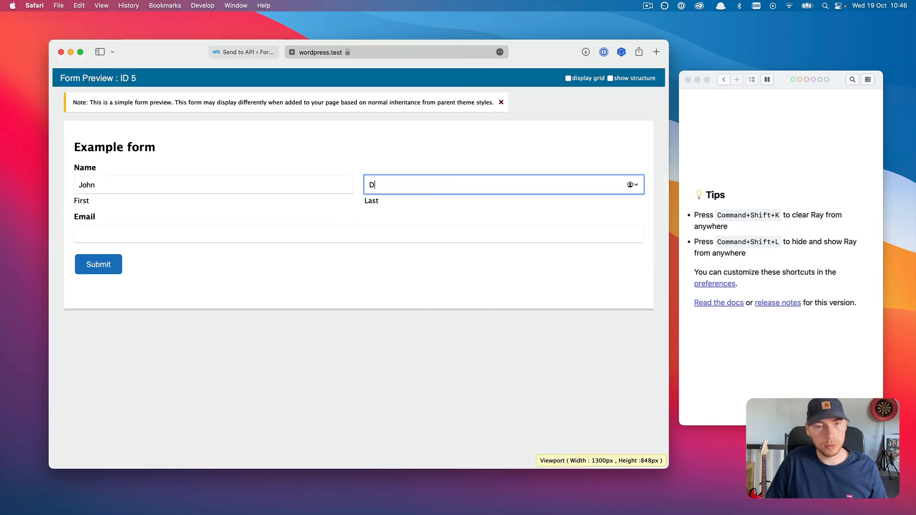
key(Tab)
text(example)
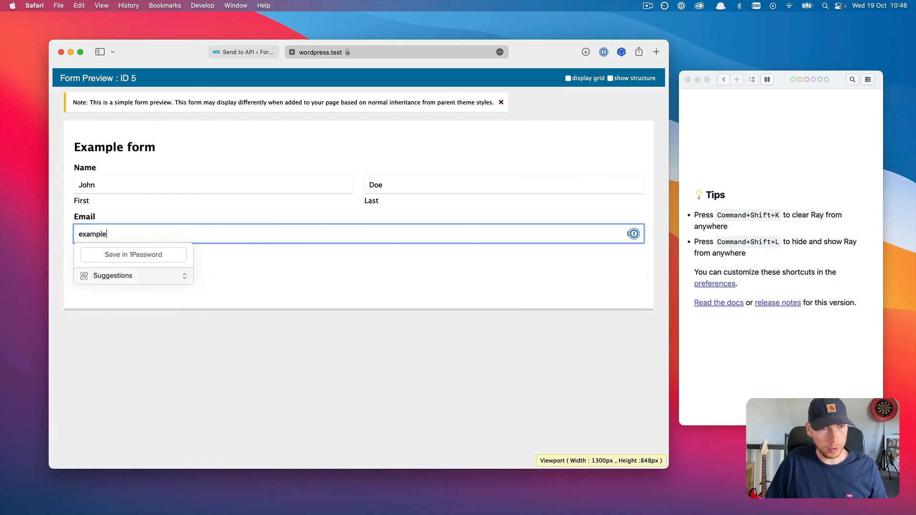
text(@example.c)
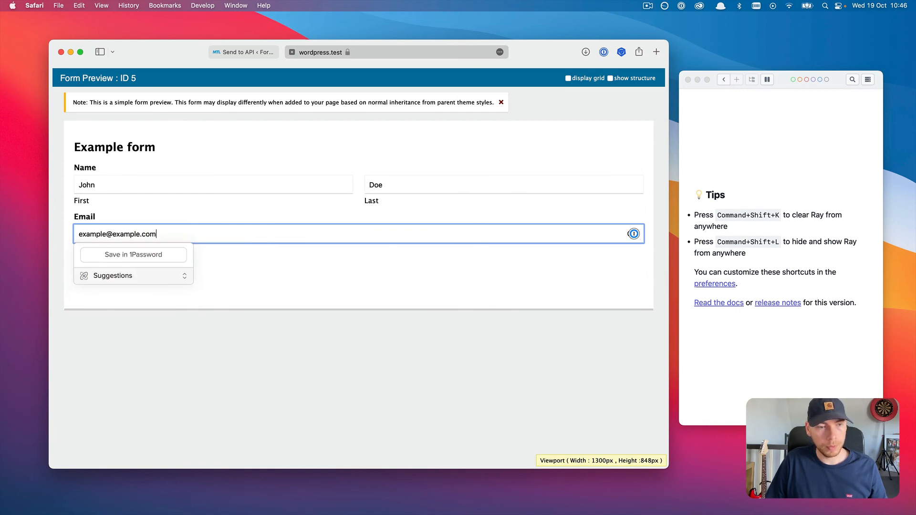
text(om)
click(241, 258)
click(110, 265)
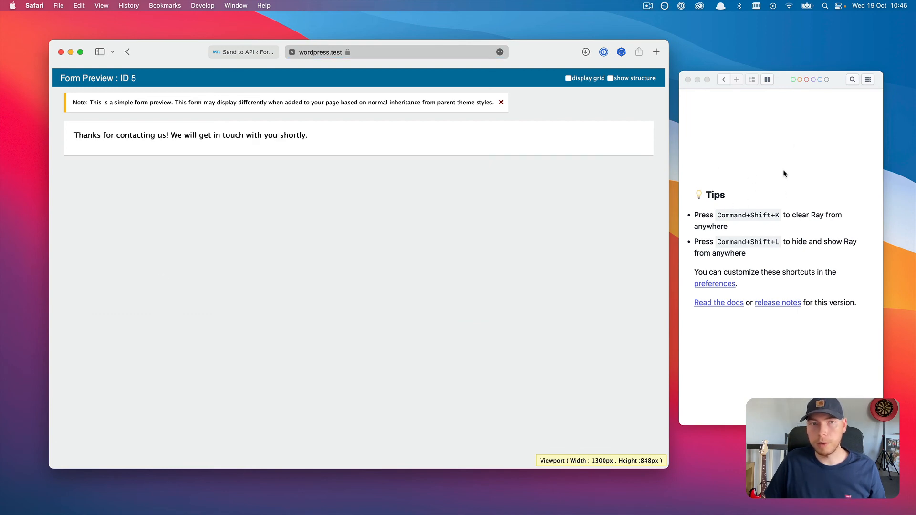
Step: Set the feed's authorization method back to Bearer and save
click(258, 54)
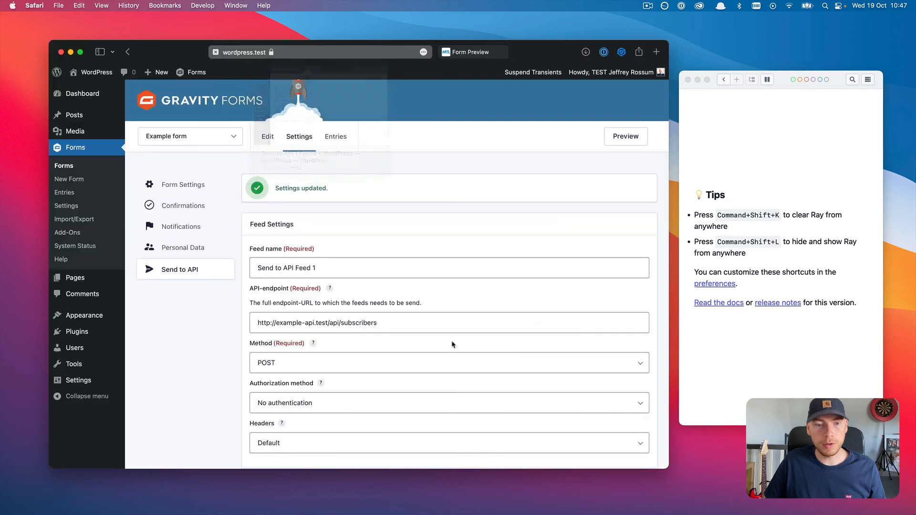
scroll(300, 357, down, 3)
click(298, 296)
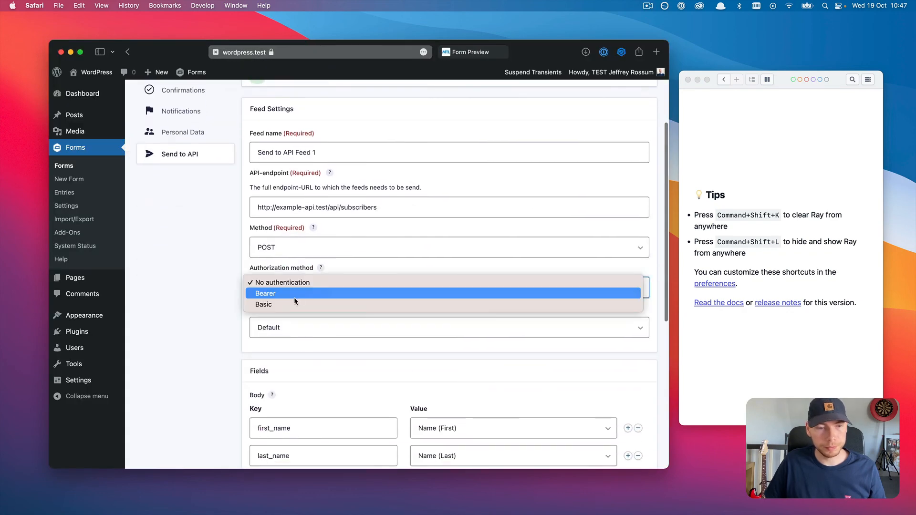
click(295, 296)
scroll(319, 348, down, 6)
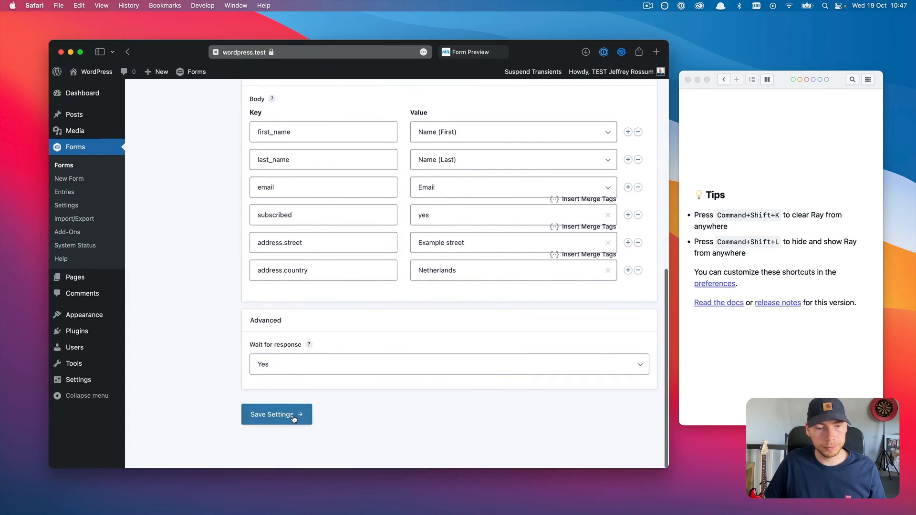
click(296, 402)
Step: Paste the API token into the API-token field and save the feed settings again
scroll(297, 313, down, 8)
click(289, 271)
key(super+v)
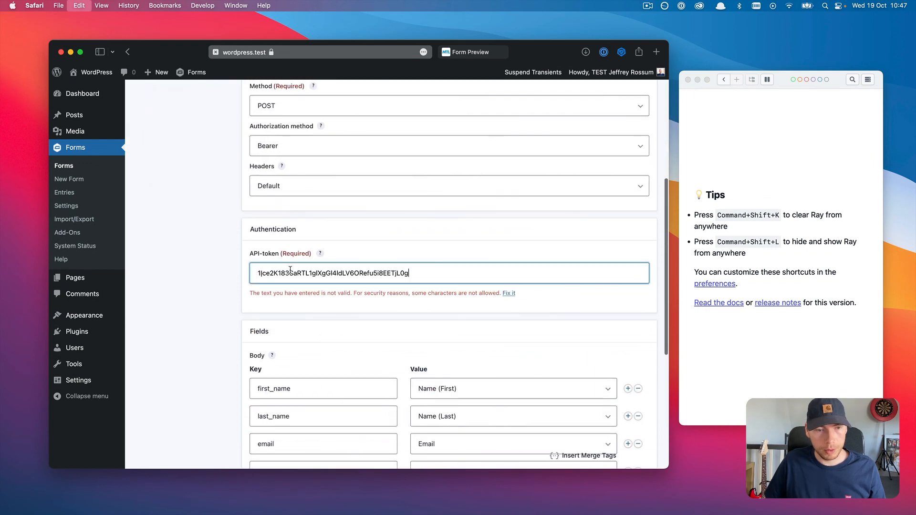
scroll(312, 302, down, 5)
click(290, 440)
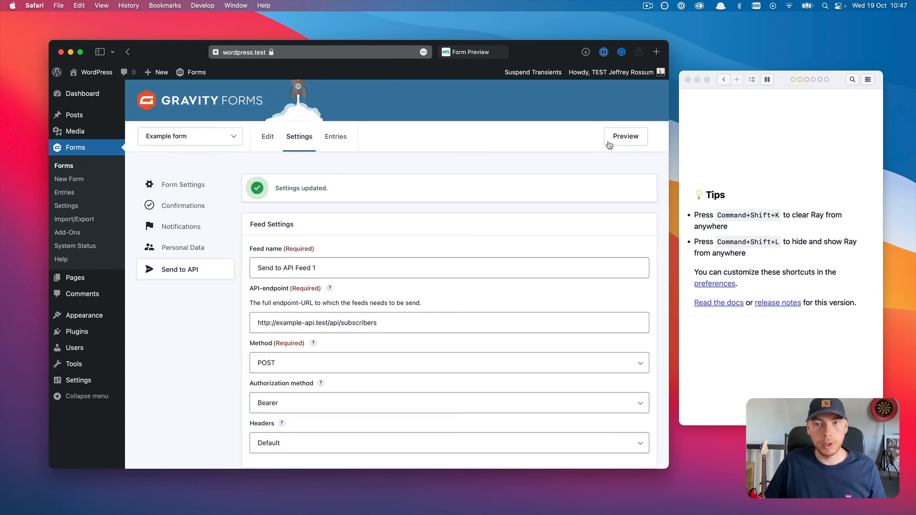
click(609, 143)
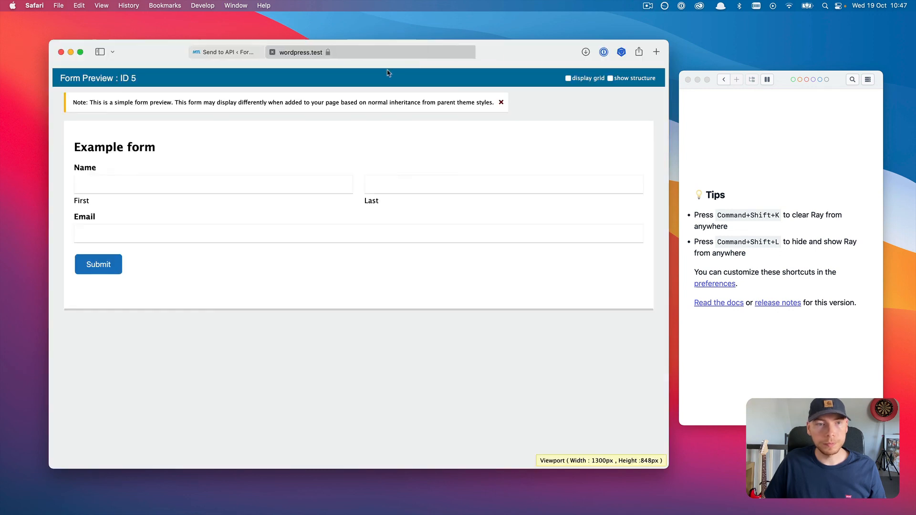
Step: Submit a sample name and email through the preview, sending a five-item payload to Ray
click(205, 190)
text(John)
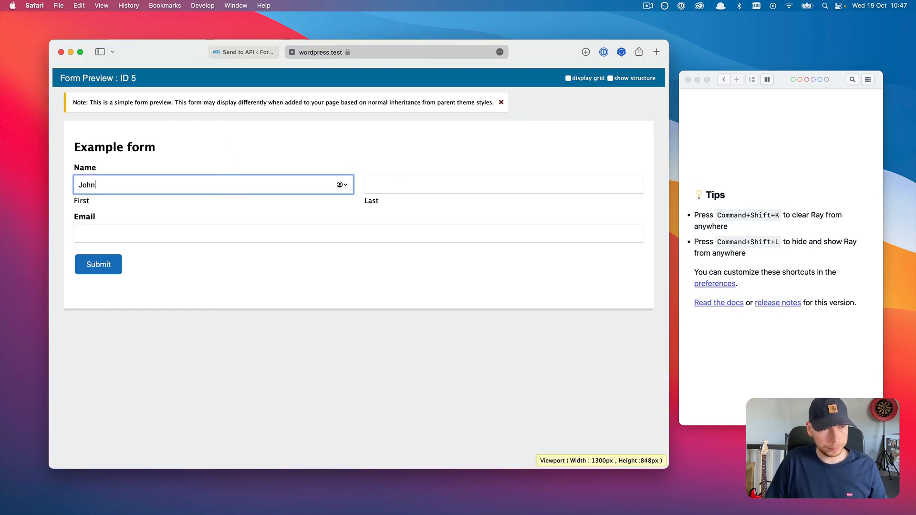
key(Tab)
text(Doe)
key(Tab)
text(example)
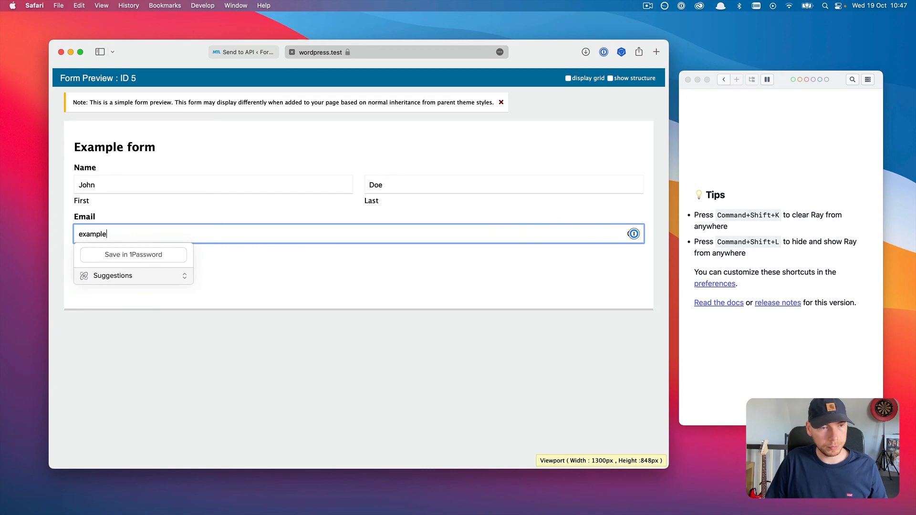
text(@example.com)
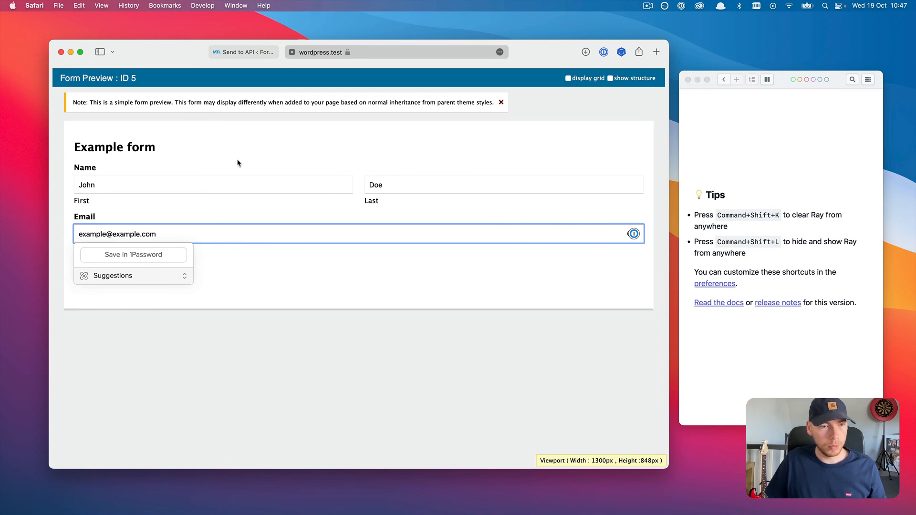
click(237, 262)
click(103, 265)
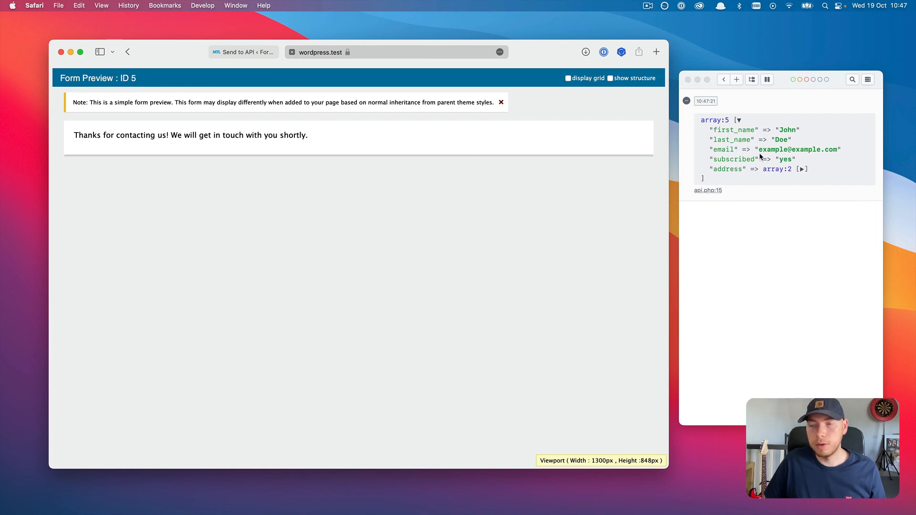
click(266, 53)
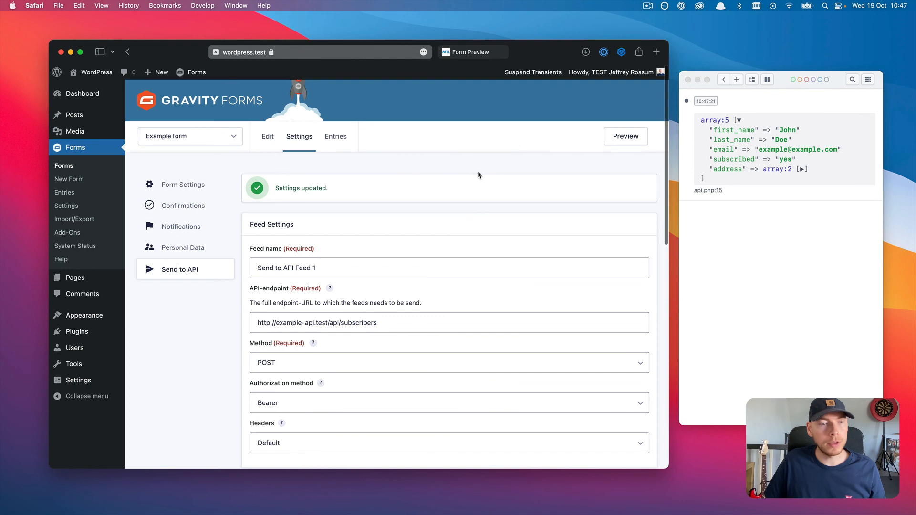